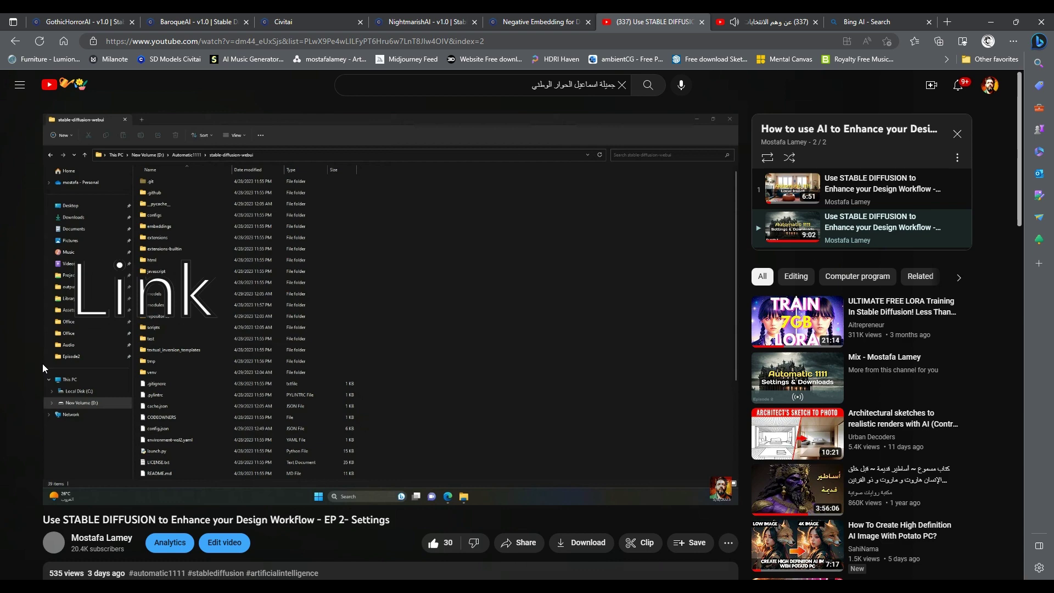
- Scrub ahead in the YouTube settings episode video
drag(99, 479, 102, 480)
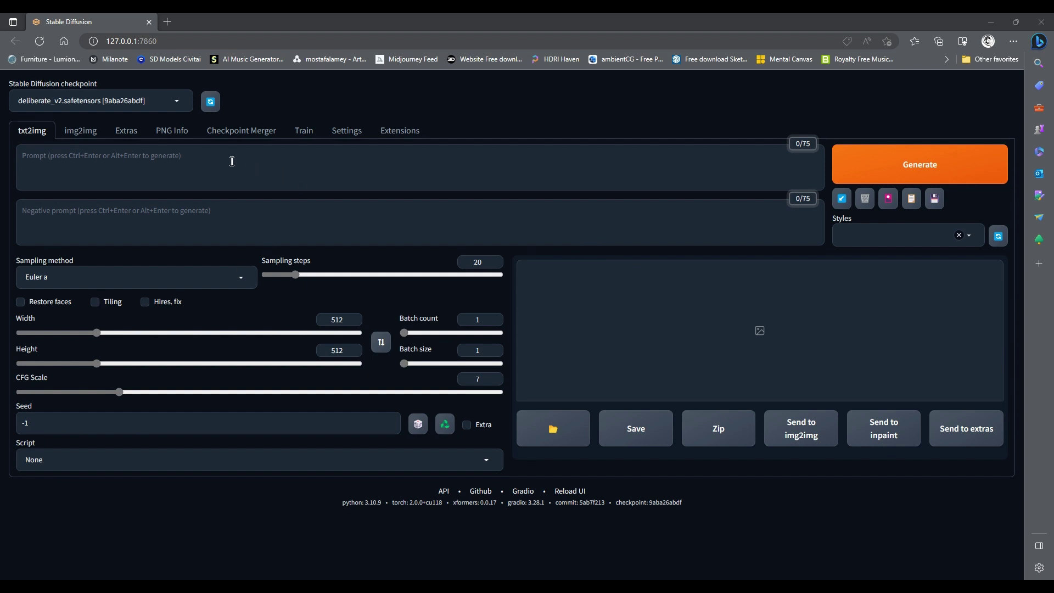
- Load the haunted-house PNG into PNG Info and review its stored prompt and negative prompt
click(172, 135)
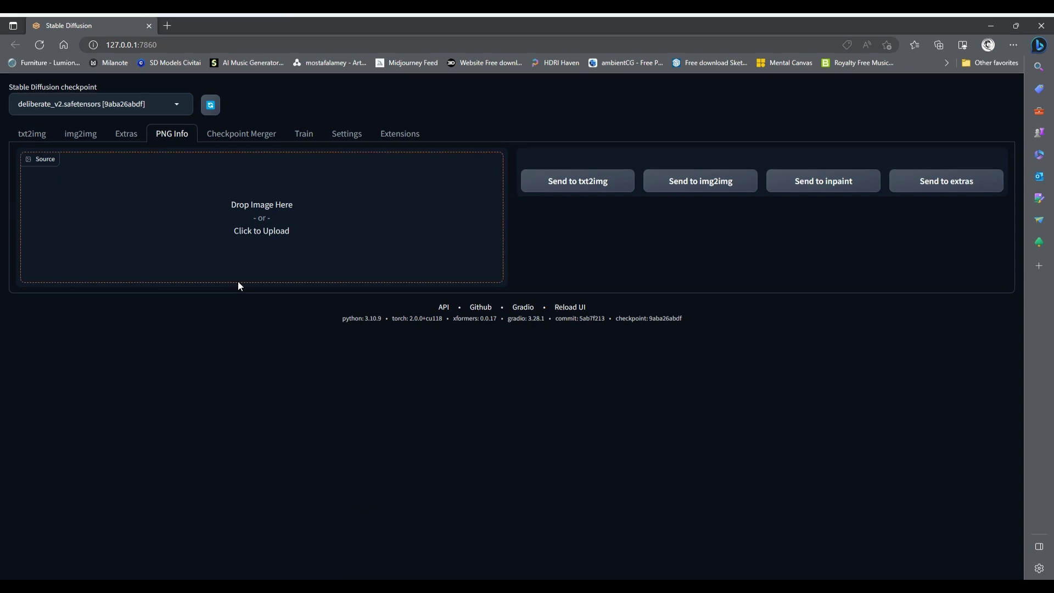
drag(266, 231, 266, 232)
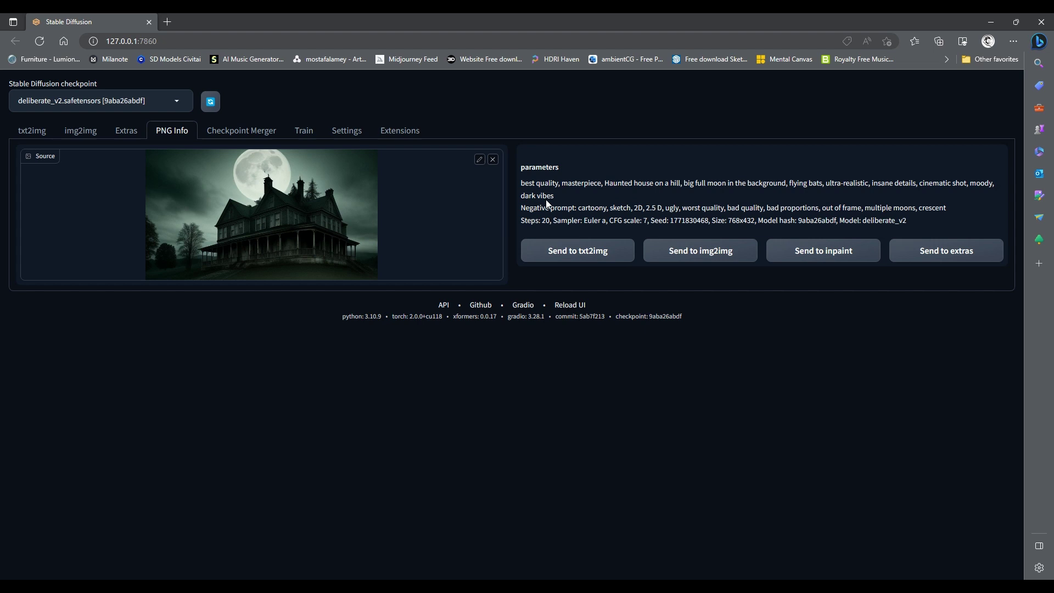
drag(522, 183, 708, 219)
click(583, 195)
mouse_move(522, 183)
mouse_down()
mouse_move(578, 208)
mouse_move(631, 209)
mouse_up()
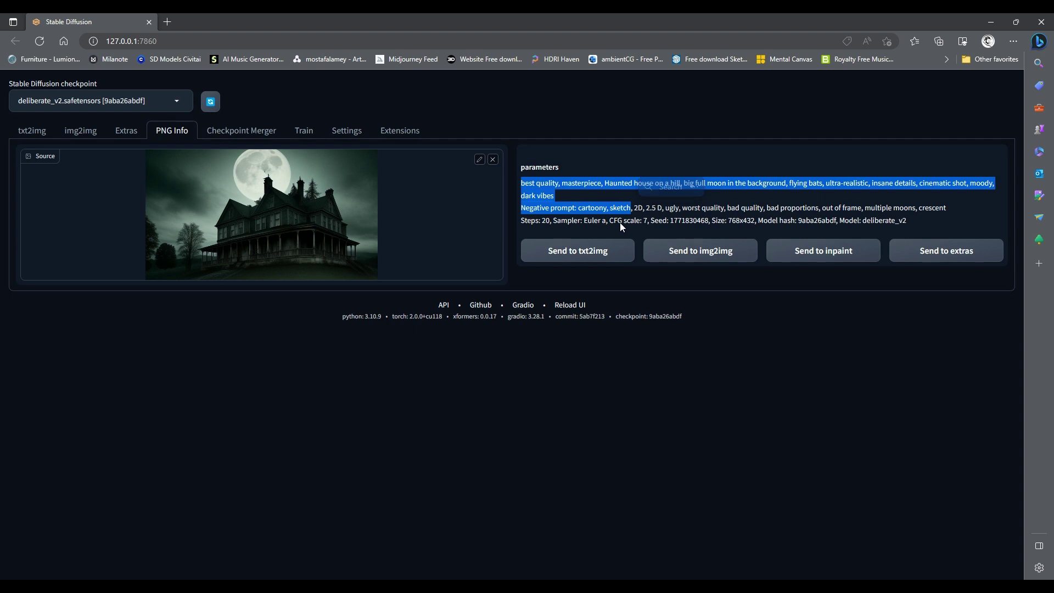
click(675, 224)
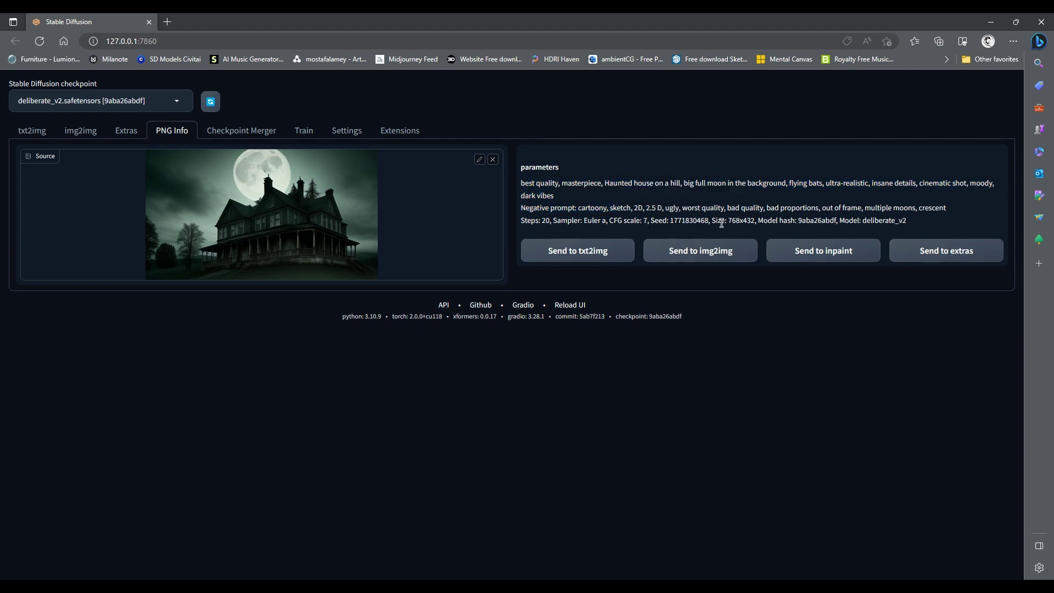
click(585, 252)
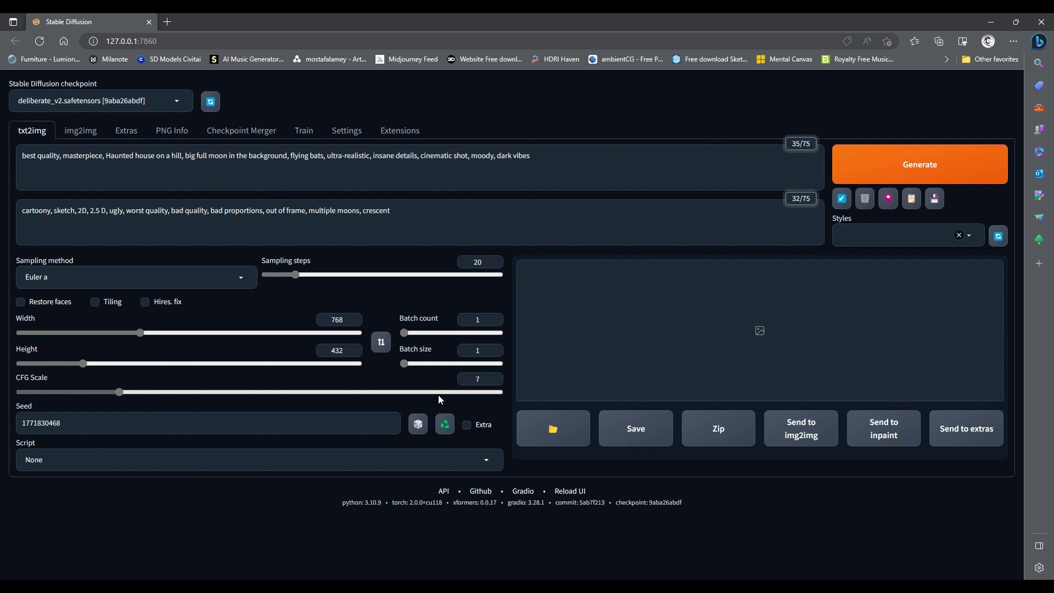
drag(77, 423, 10, 423)
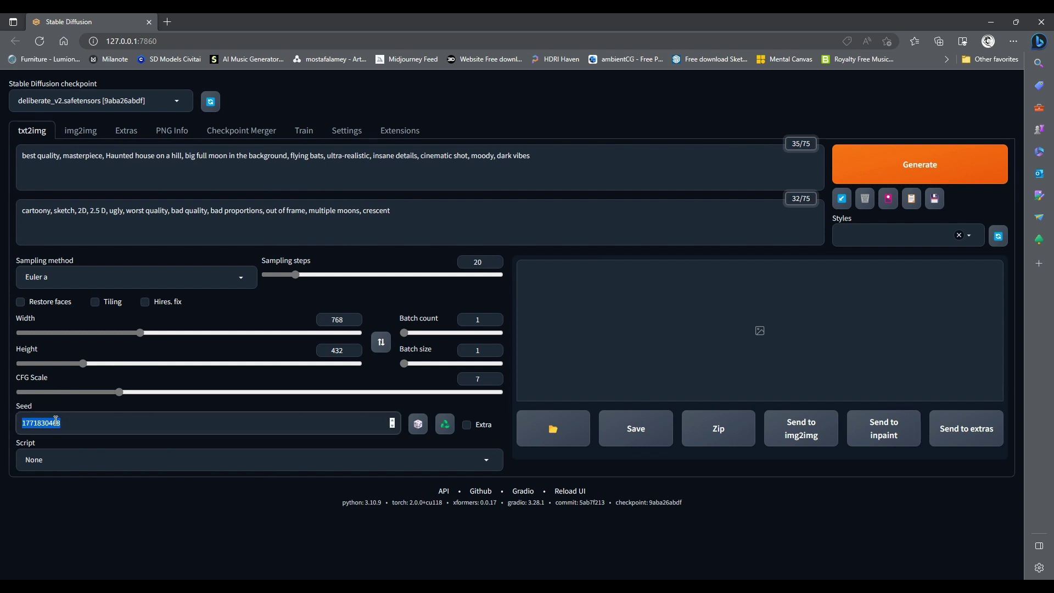
click(917, 157)
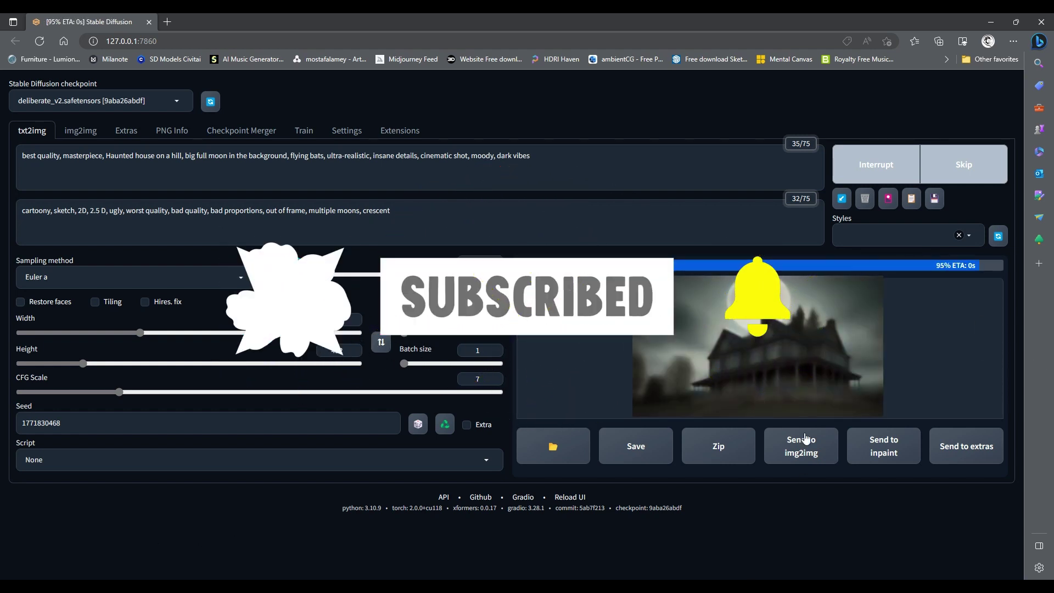
click(606, 338)
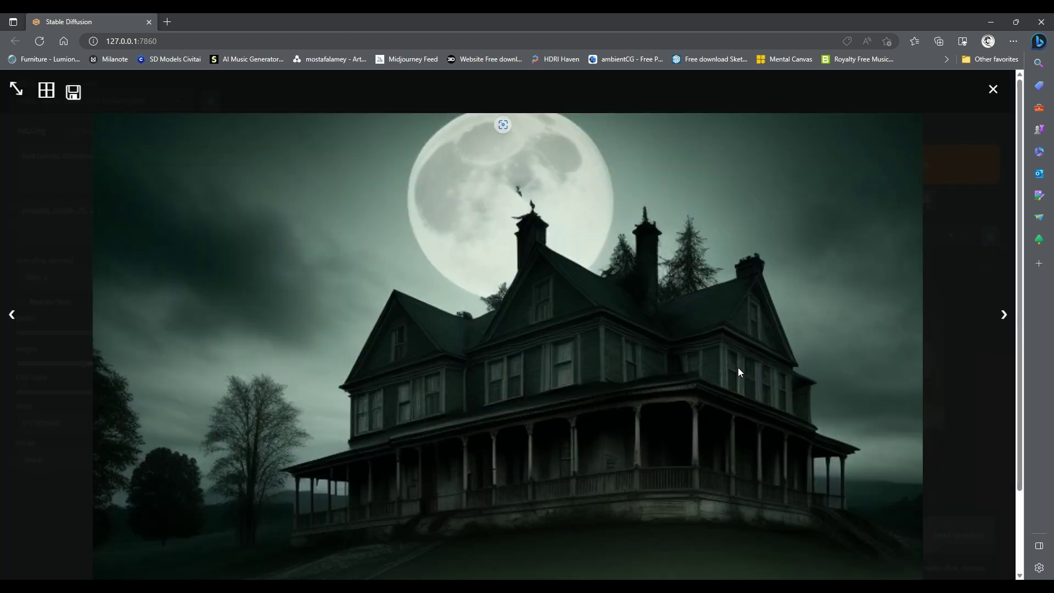
click(732, 372)
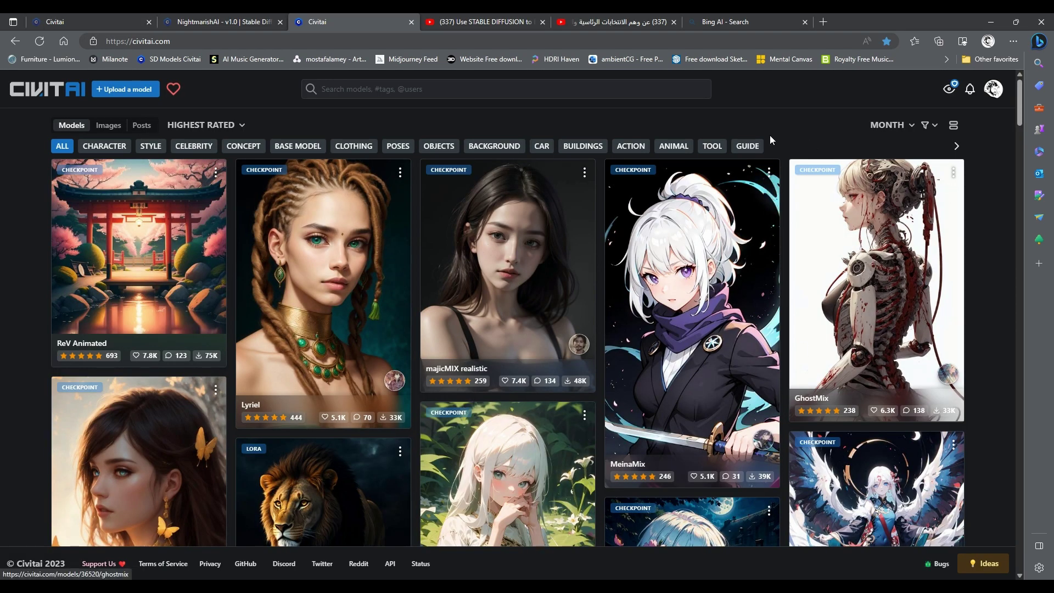
- Filter Civitai models to LoRA and bring up the NightmarishAI model page
click(934, 131)
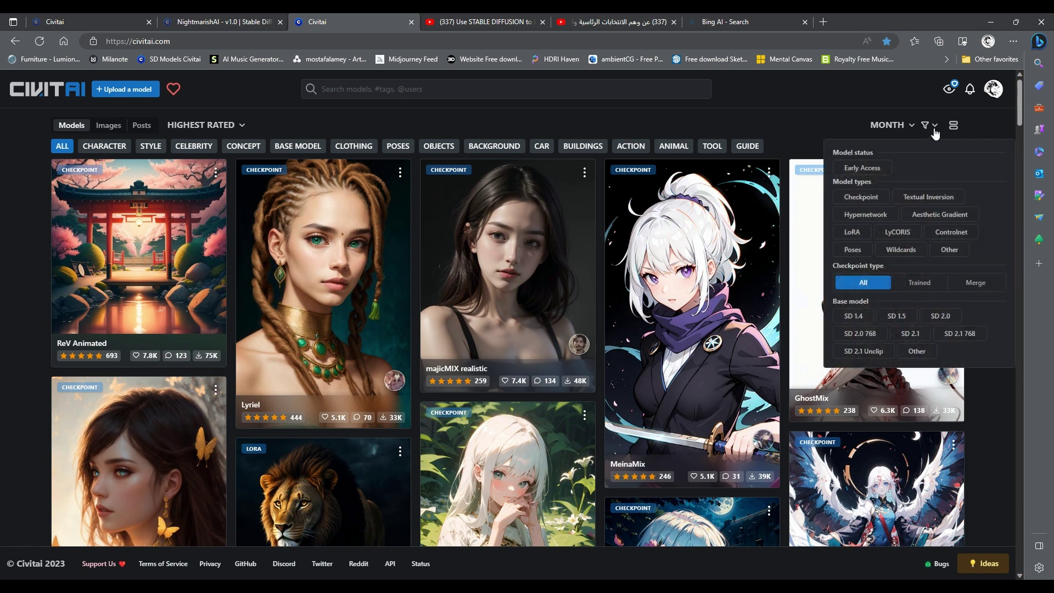
click(852, 232)
click(722, 123)
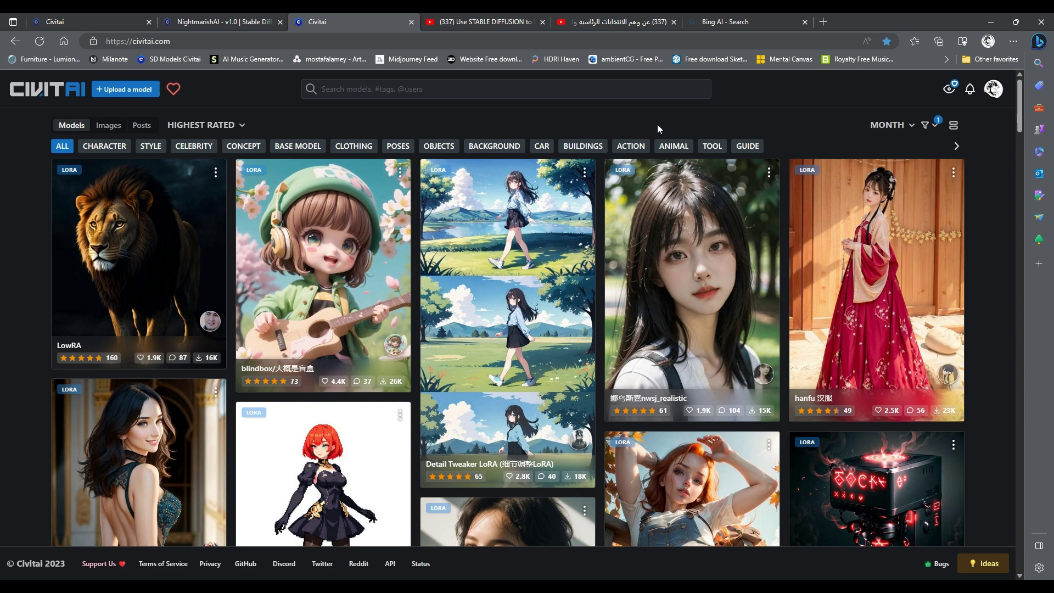
click(334, 87)
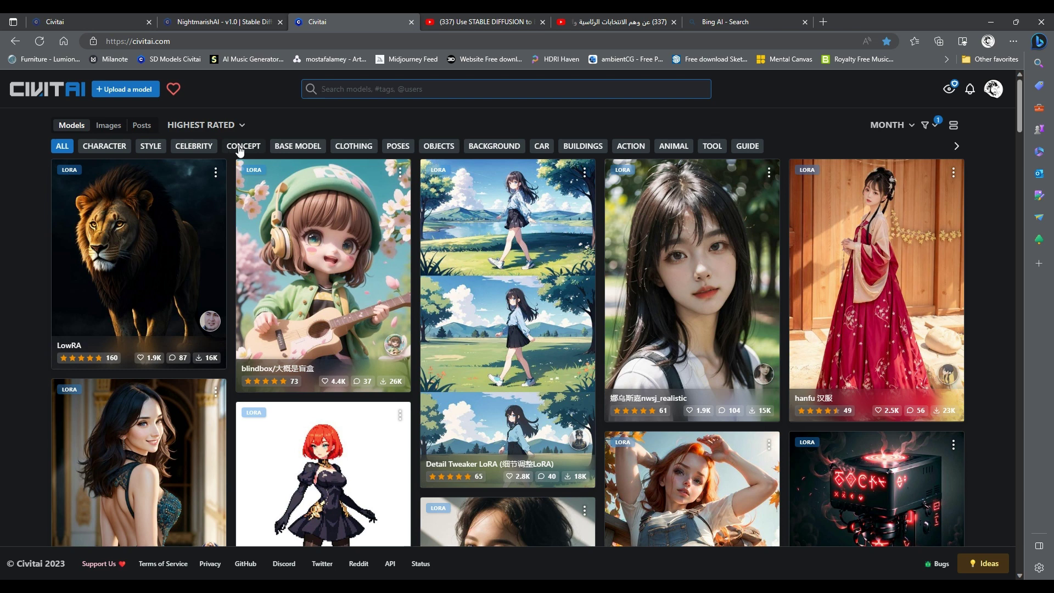
key(ctrl+shift+Tab)
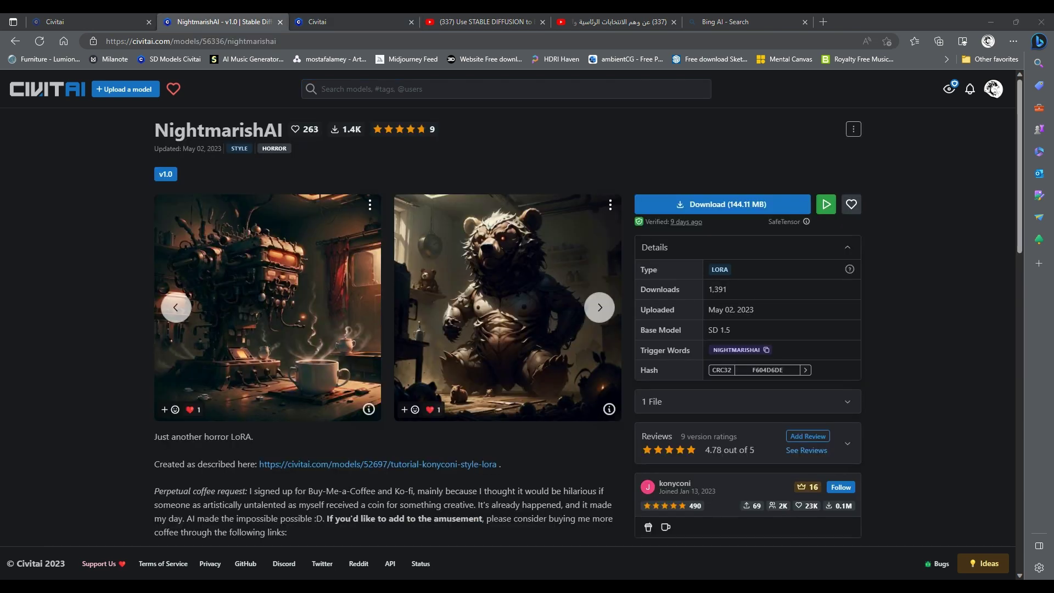
drag(154, 133, 327, 153)
key(ctrl+c)
click(328, 153)
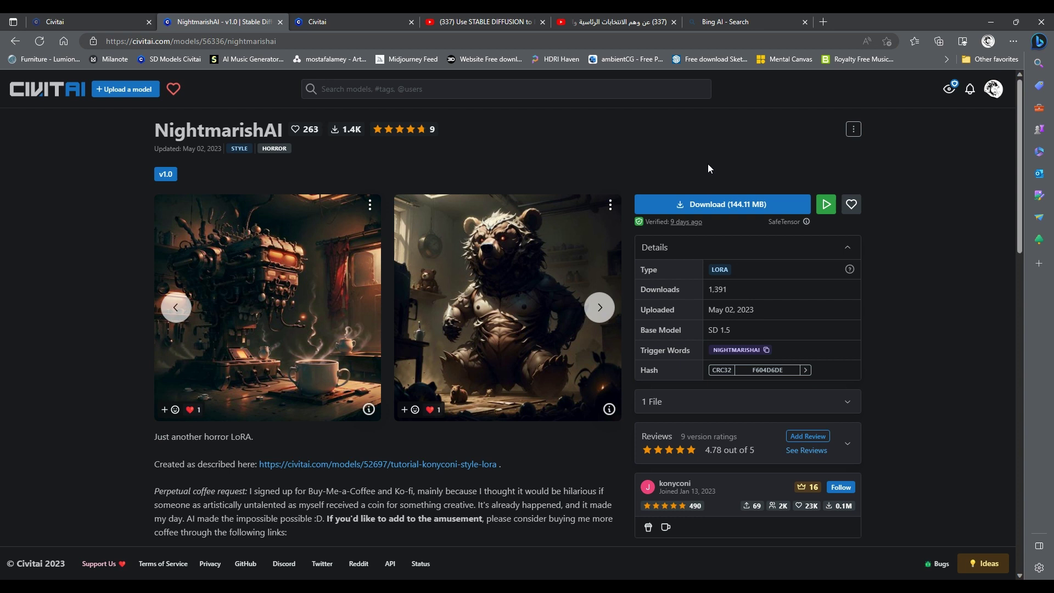
- Download the NightmarishAI LoRA and save it into stable-diffusion-webui\models\Lora
click(715, 203)
click(869, 98)
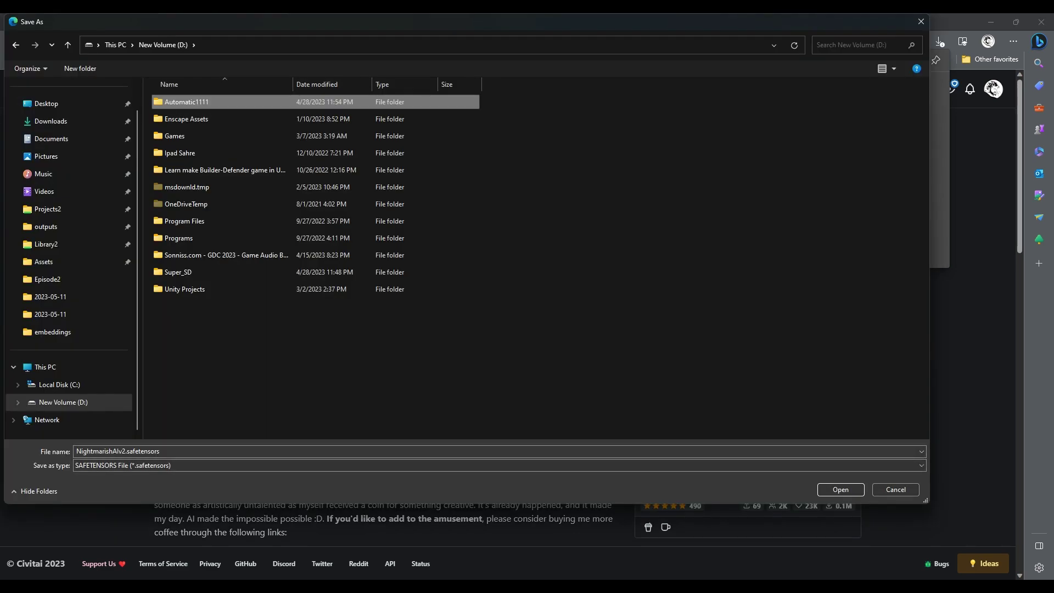
key(Return)
key(Return)
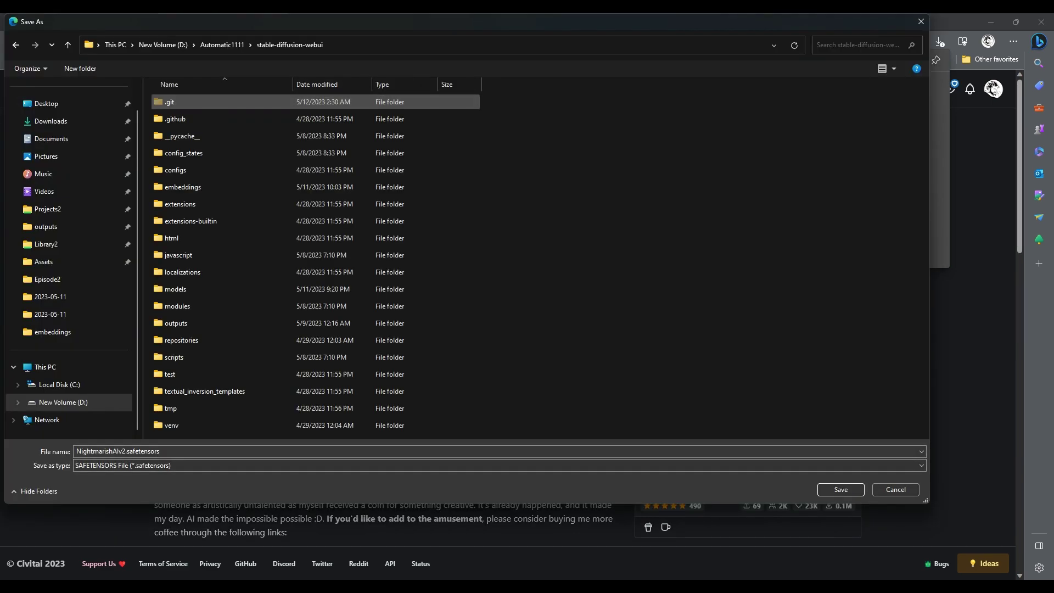
key(Return)
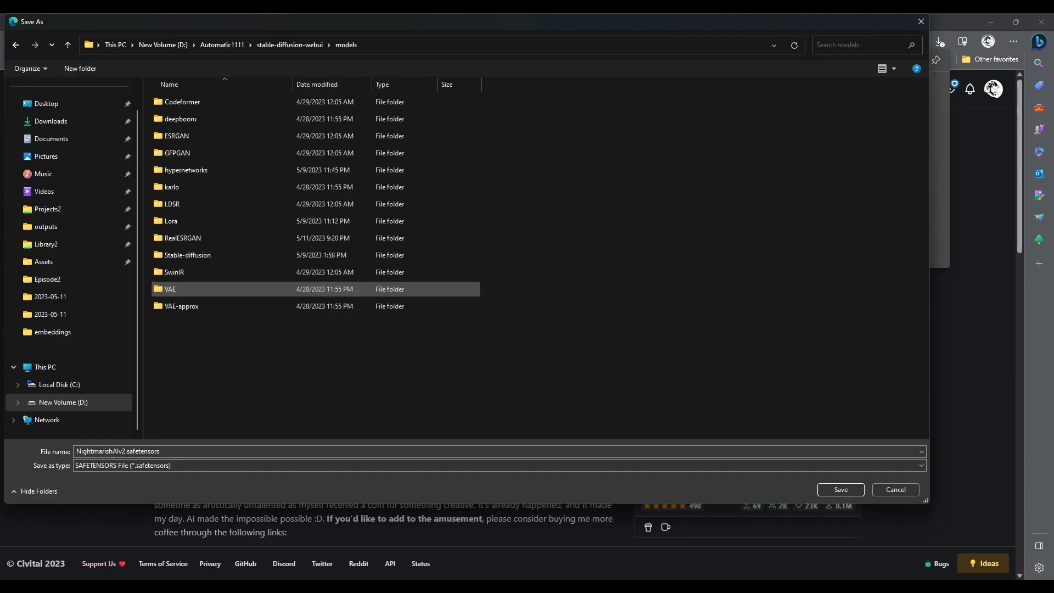
key(Up)
key(Up)
key(Up)
key(Up)
key(Return)
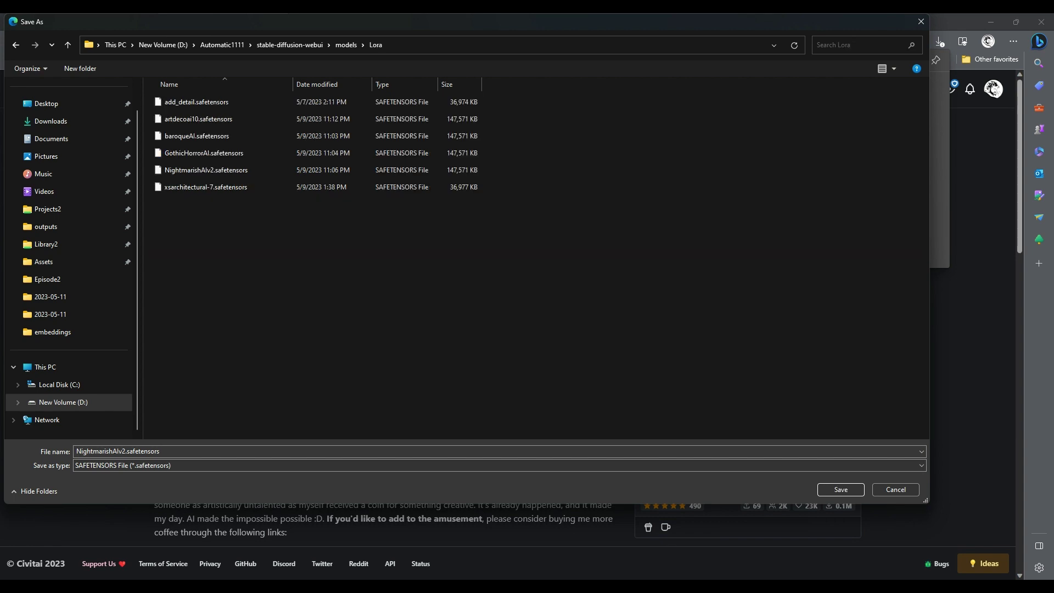
key(Up)
key(Up)
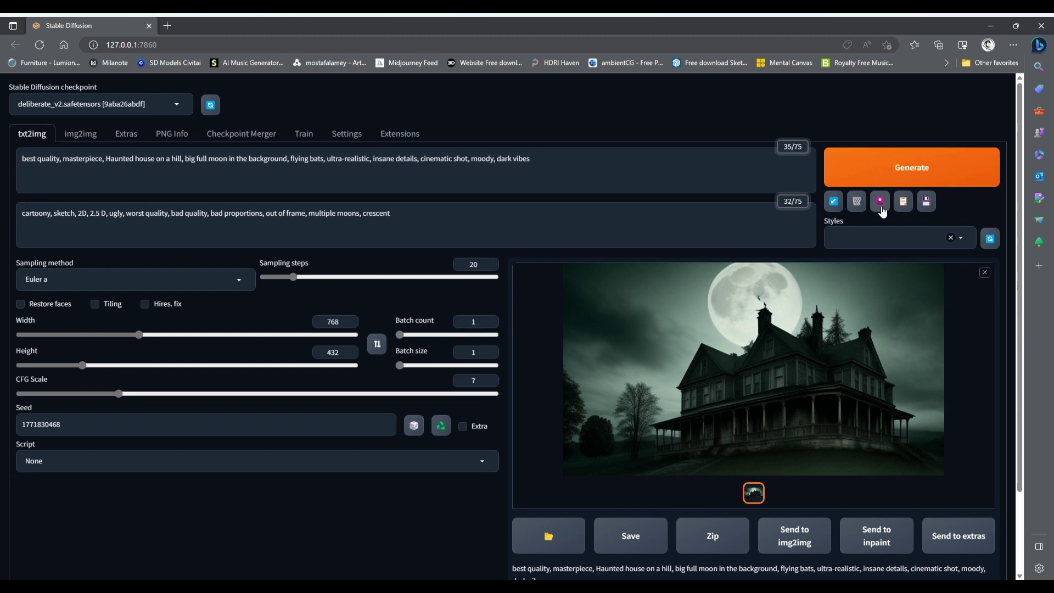
- Refresh the Lora list and insert the <lora:NightmarishAIv2:1> tag at the end of the prompt
click(881, 204)
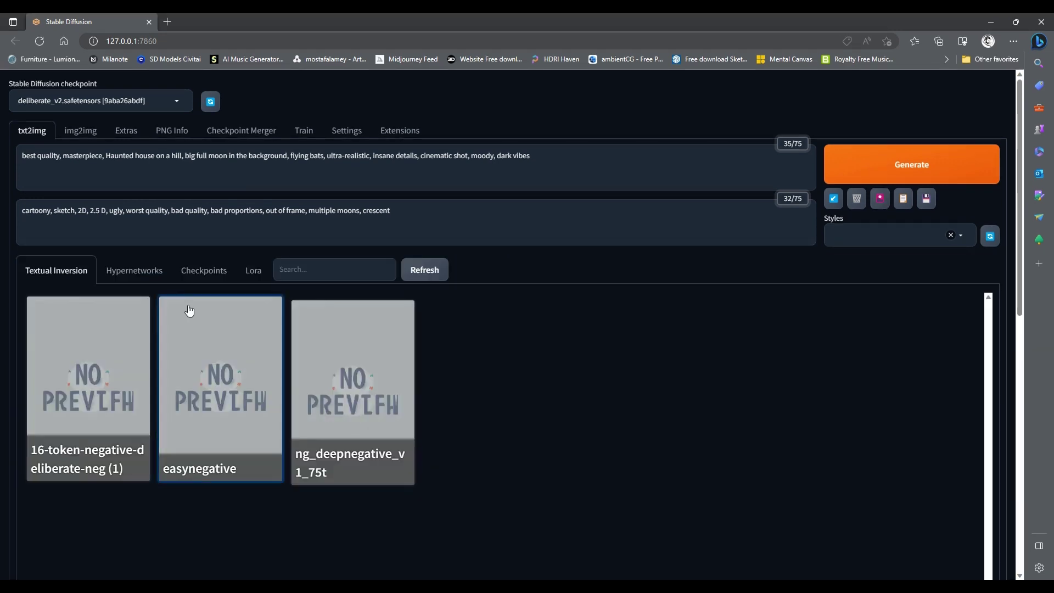
click(255, 272)
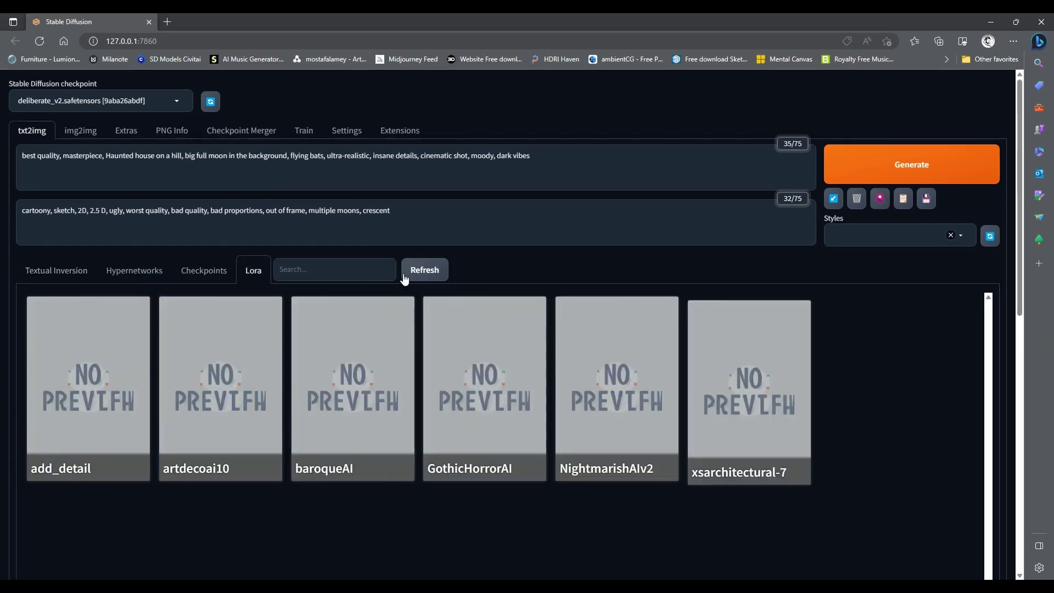
click(430, 274)
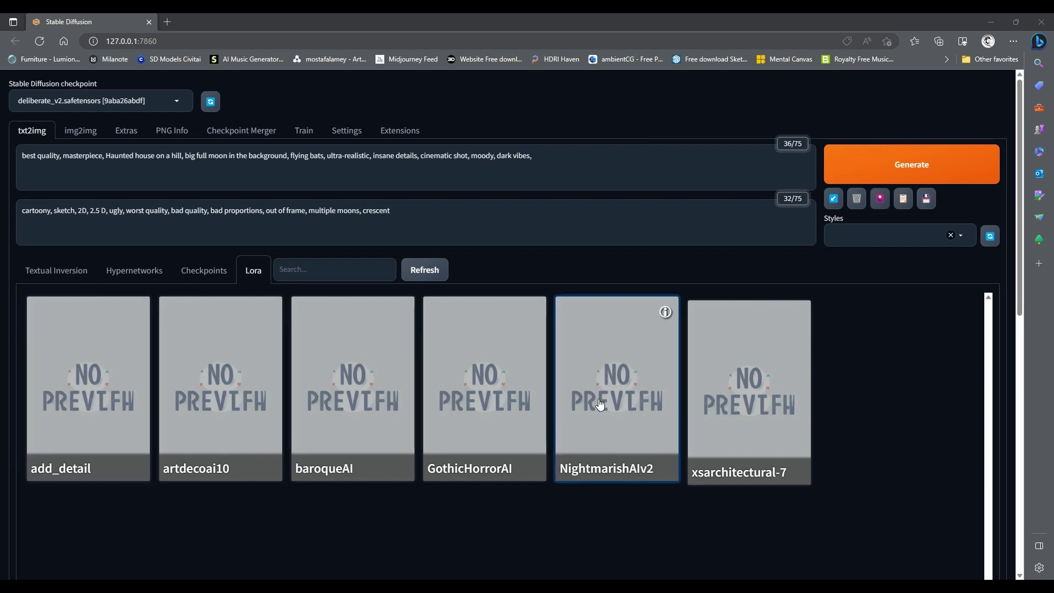
click(612, 382)
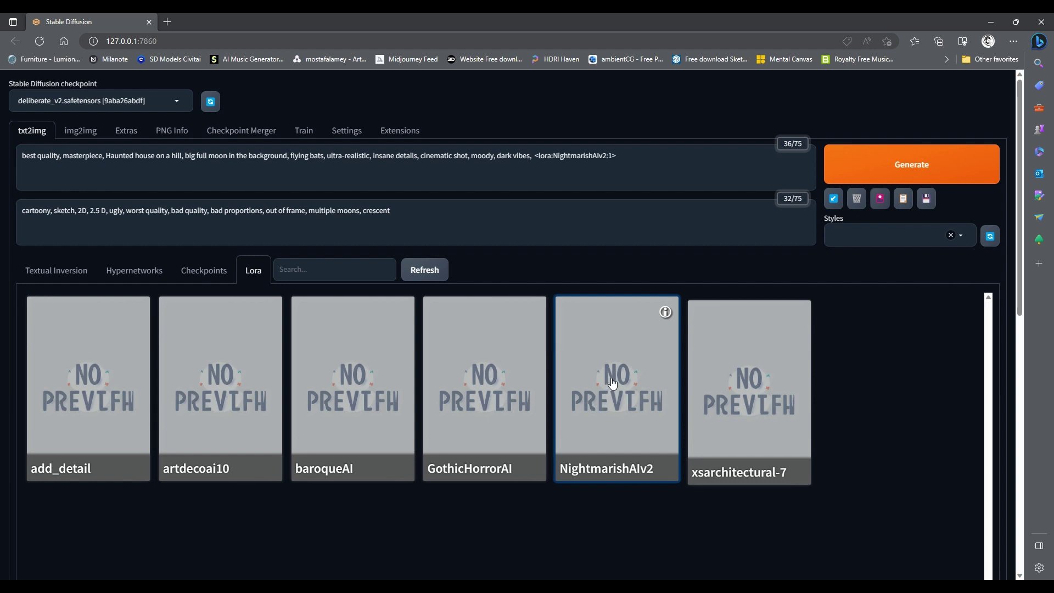
drag(536, 157, 666, 167)
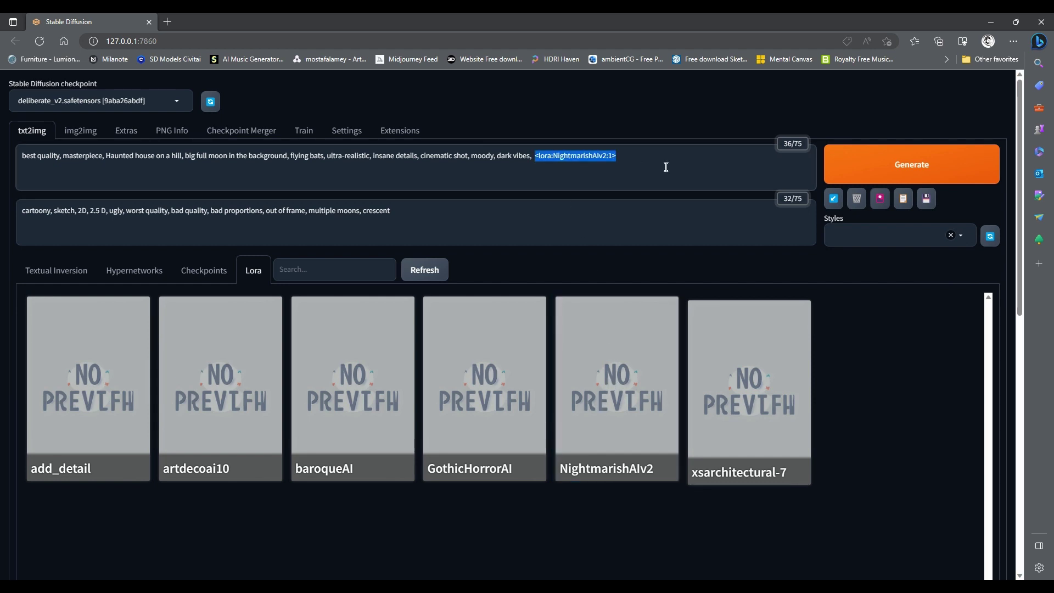
click(659, 166)
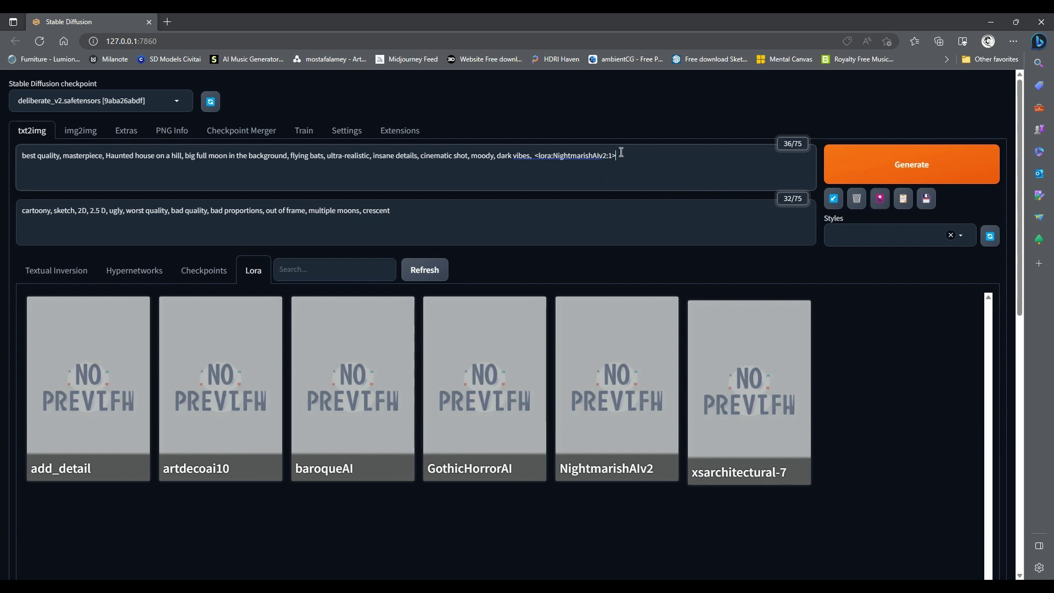
key(Left)
key(shift+Left)
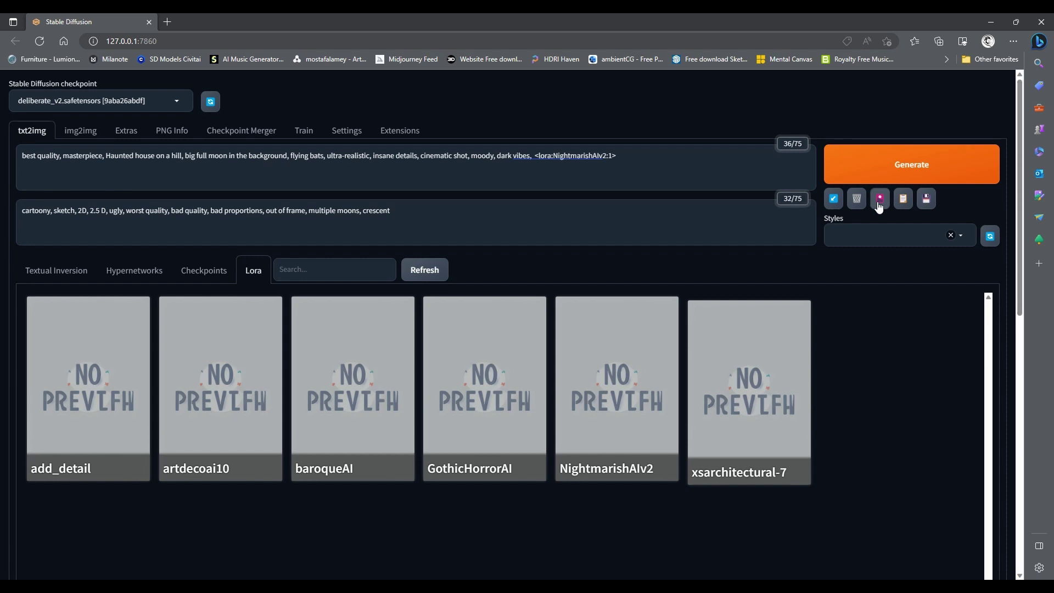
- Paste the NightmarishAI trigger word after the LoRA tag, generate, and view the red-lit mansion full-screen
click(879, 201)
key(alt+Tab)
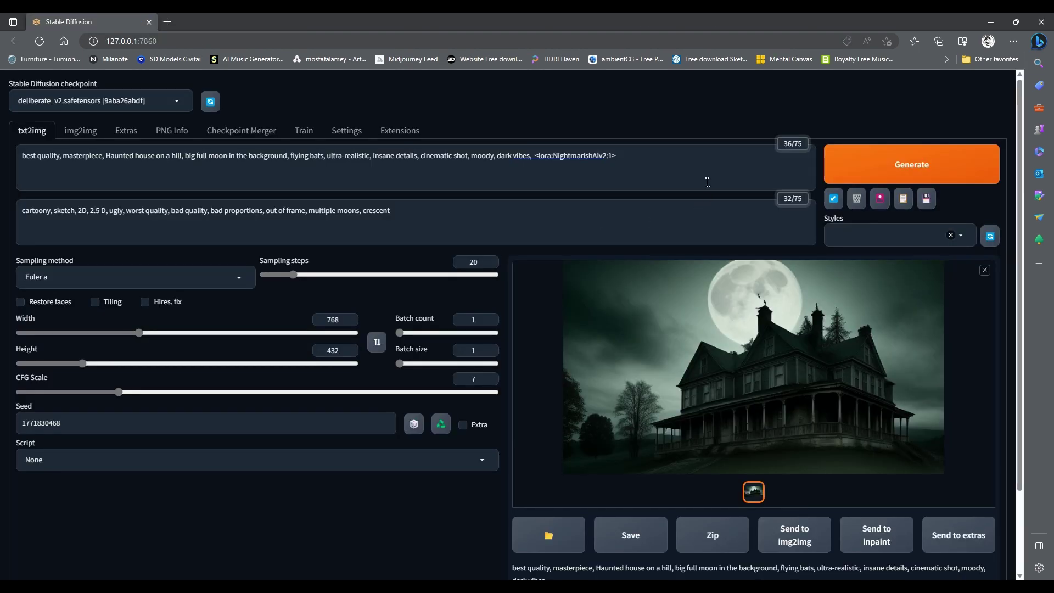
click(676, 160)
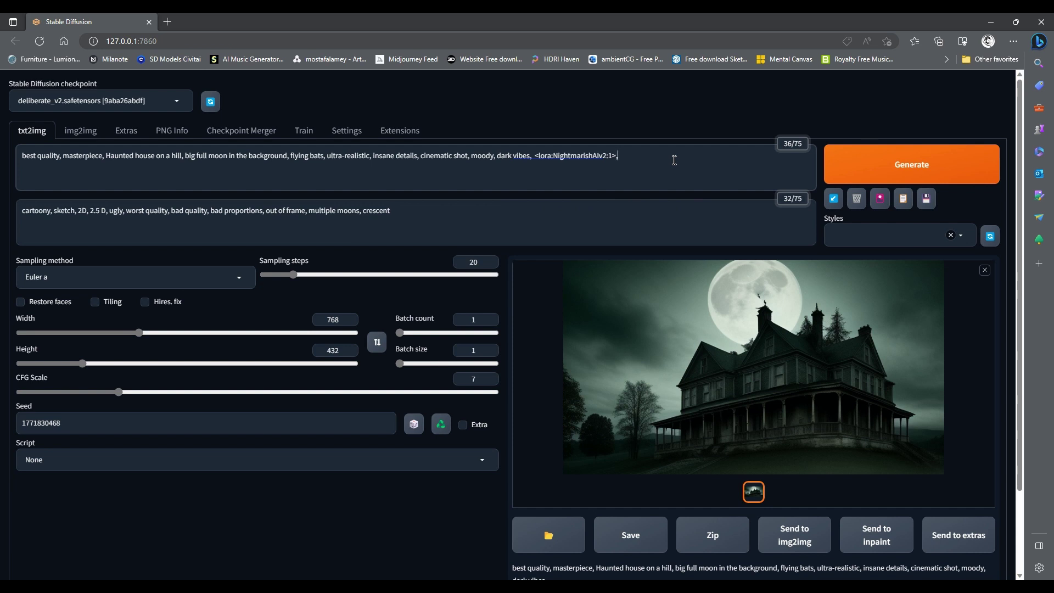
key(ctrl+v)
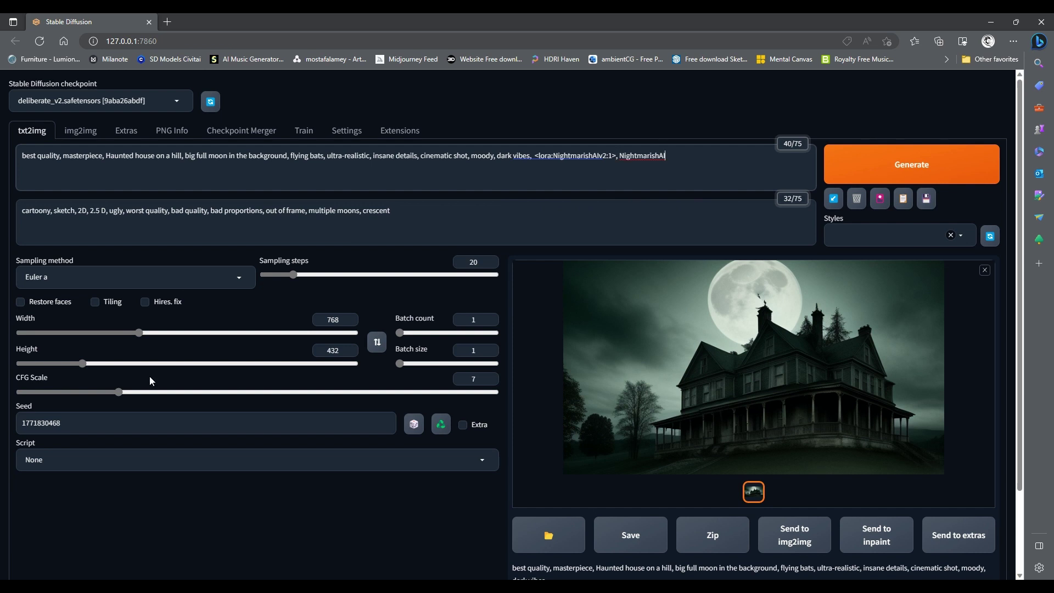
click(883, 167)
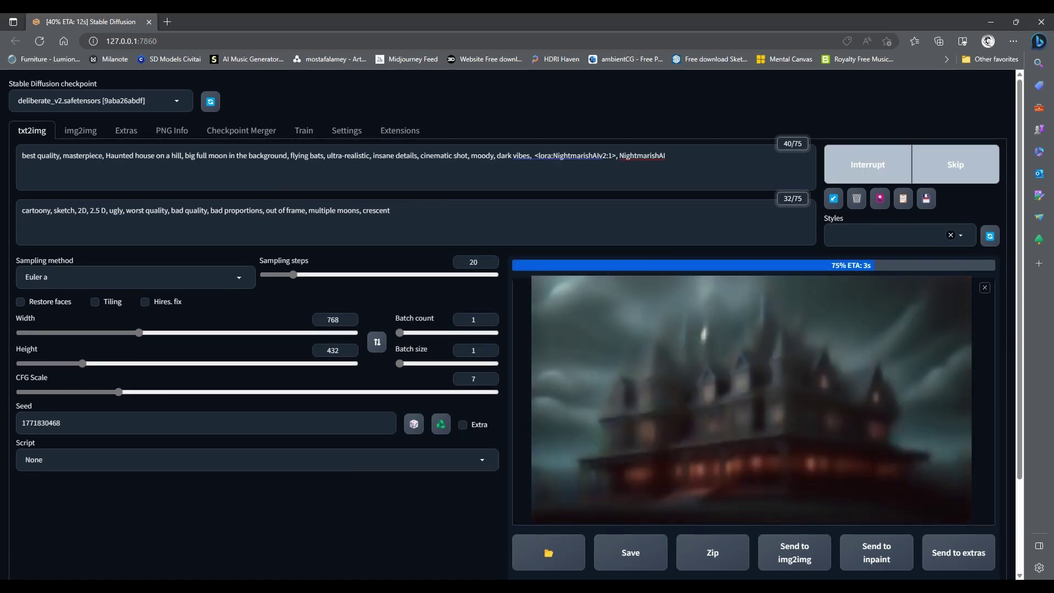
click(714, 433)
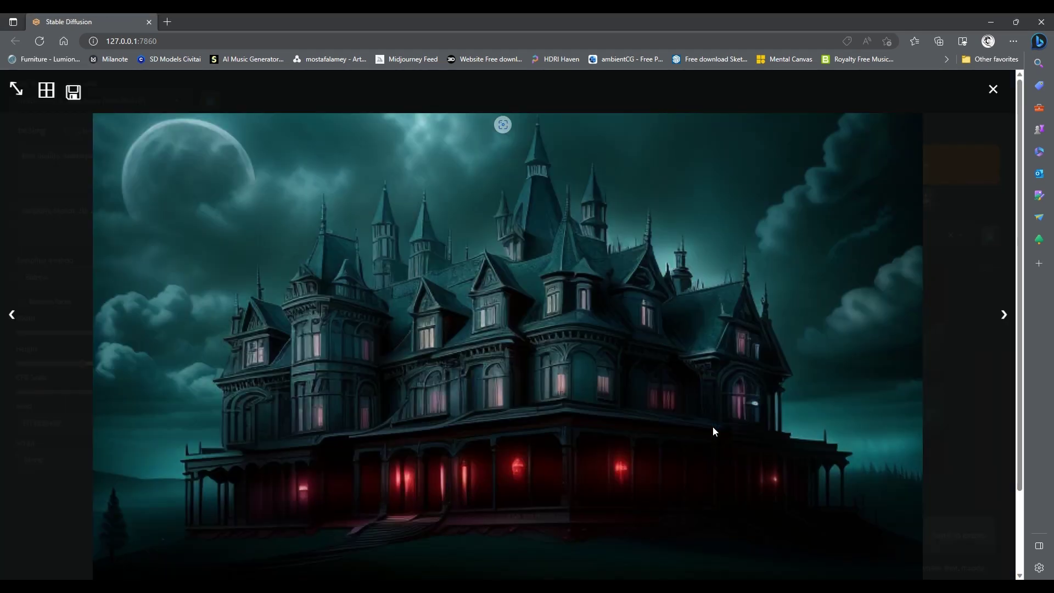
- Change the LoRA tag to <lora:NightmarishAIv2:0.7> and regenerate the mansion
click(539, 444)
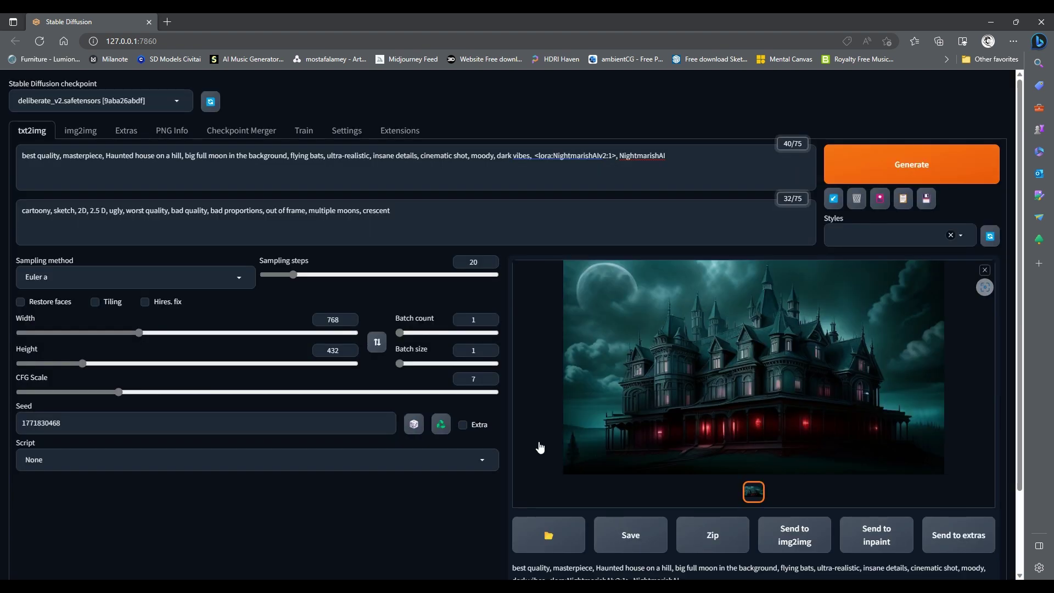
double_click(611, 157)
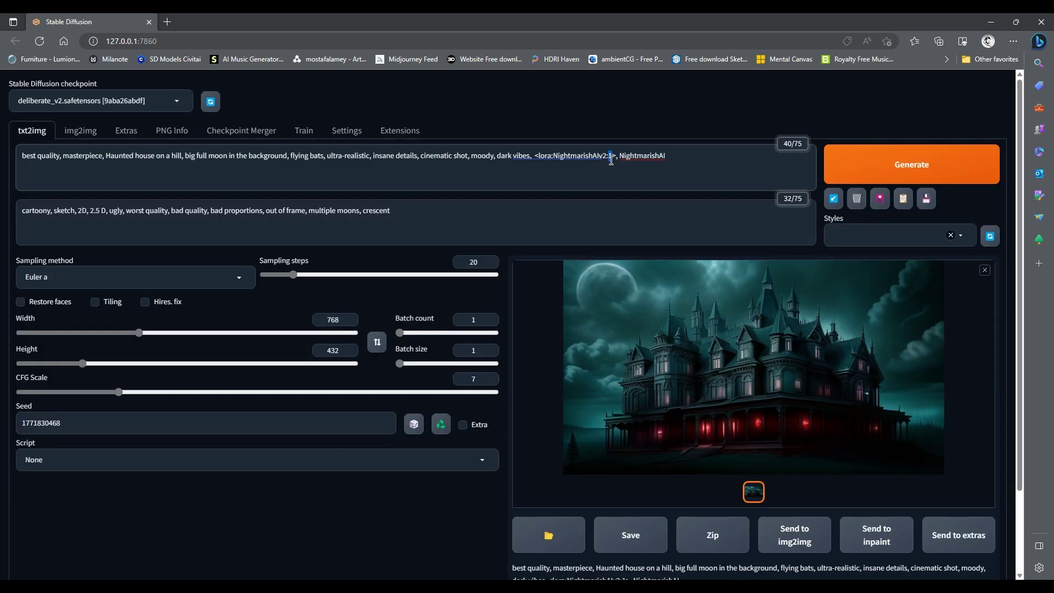
text(0.7)
click(892, 167)
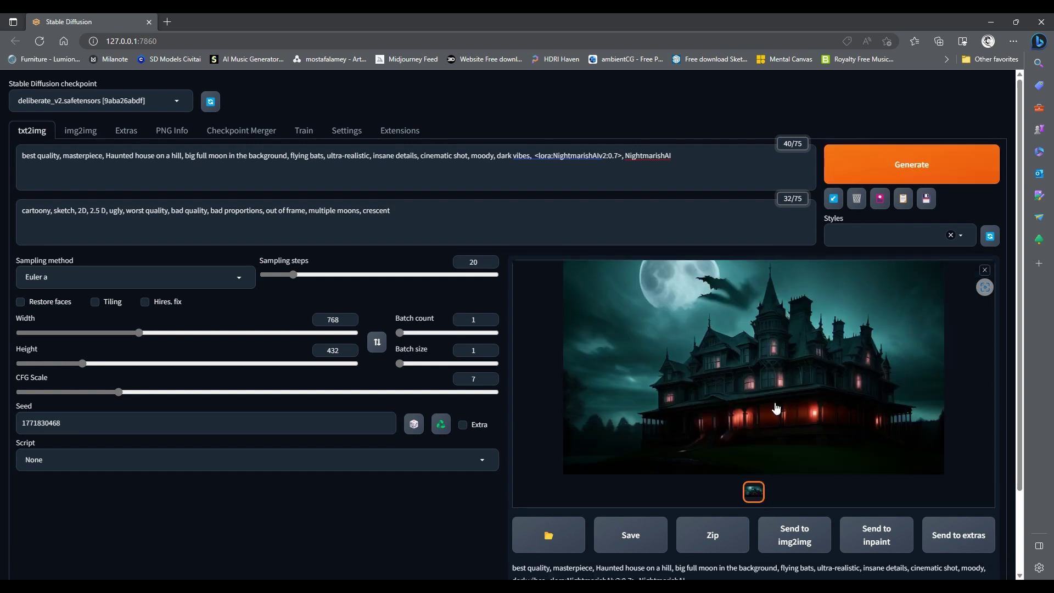
- Set the seed to -1 and generate a fresh moonlit haunted house, previewing it full-screen
drag(63, 424, 20, 429)
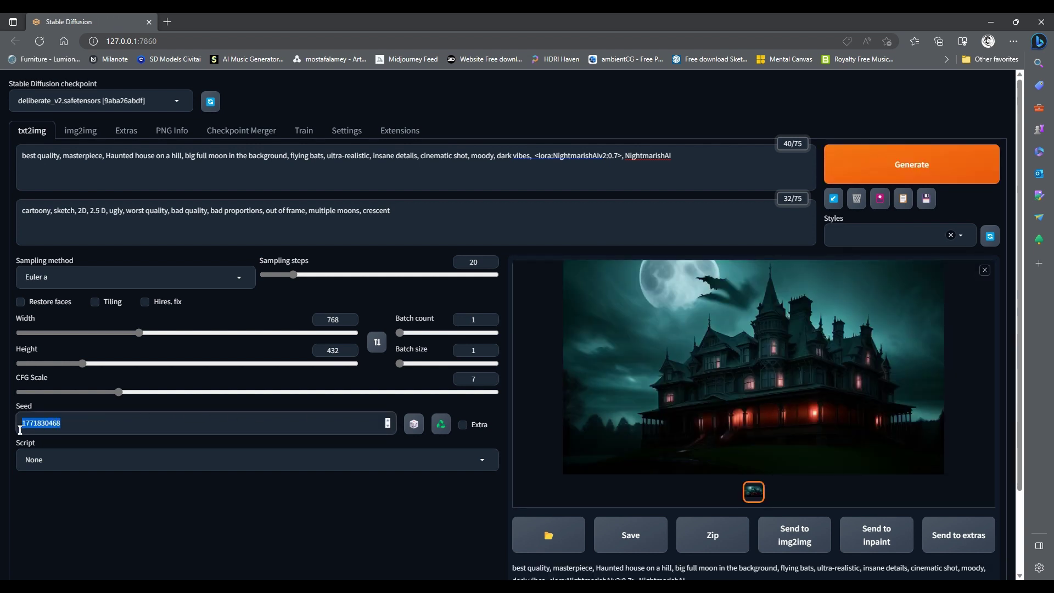
text(-1)
double_click(25, 422)
click(416, 427)
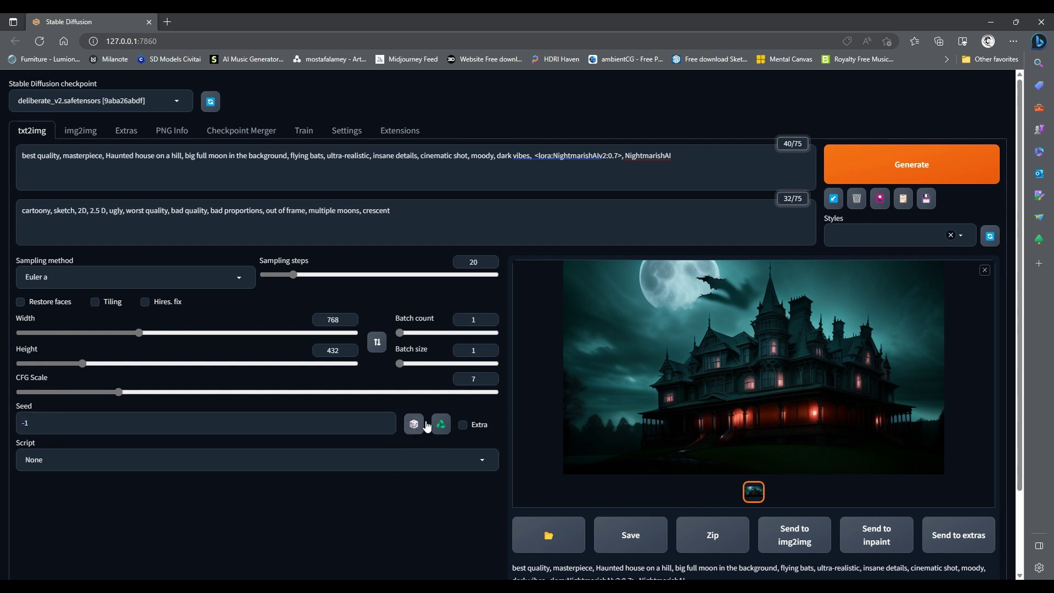
click(901, 164)
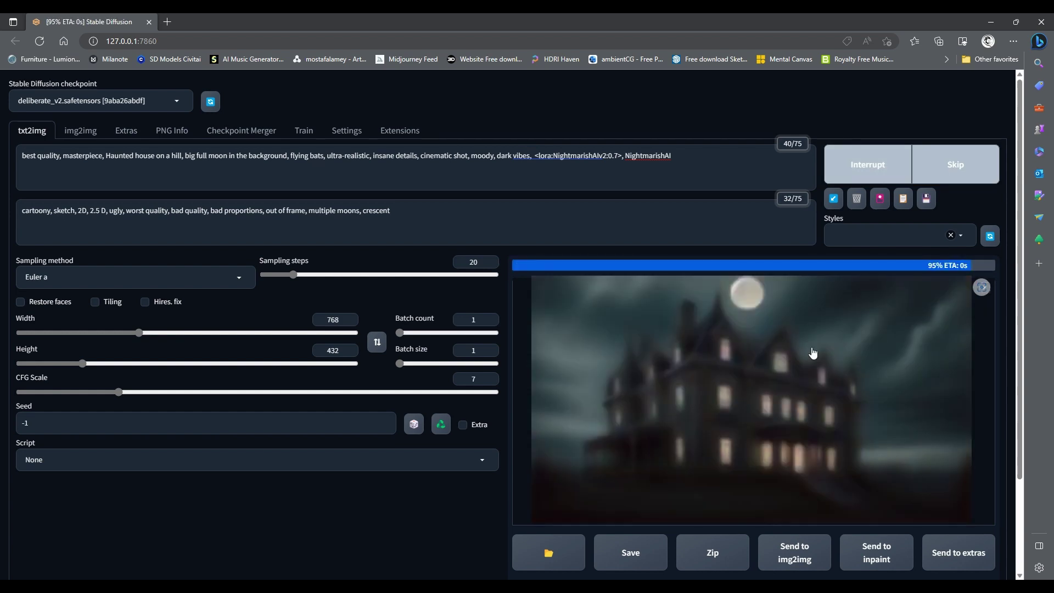
click(685, 371)
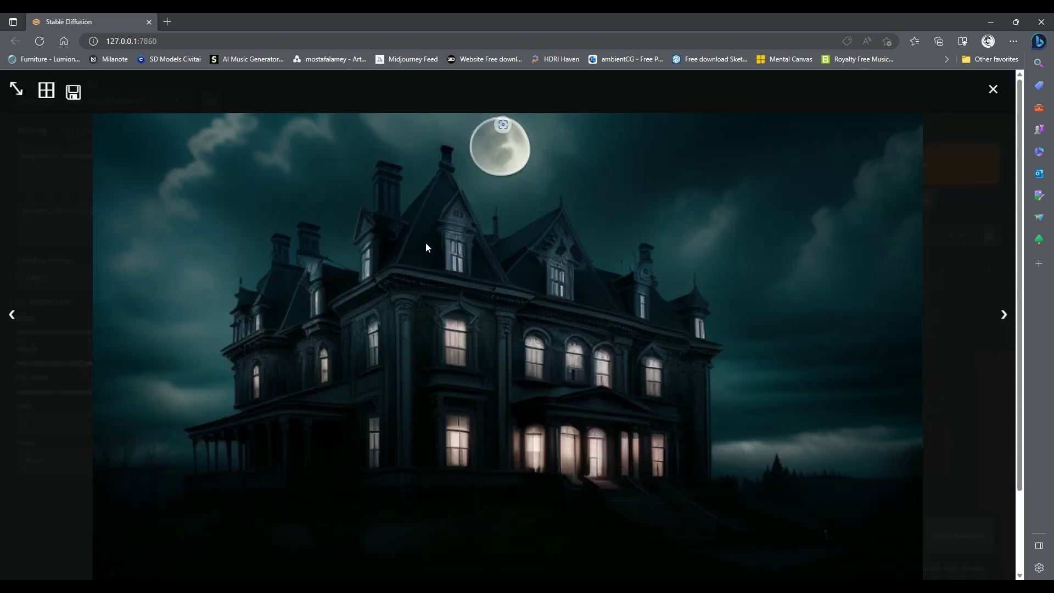
click(395, 360)
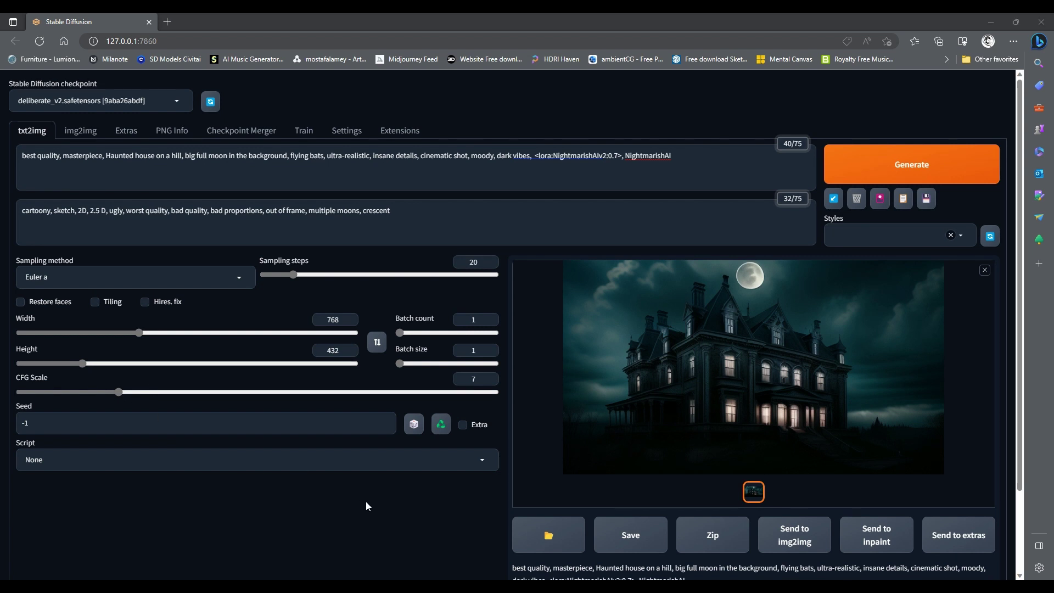
click(440, 225)
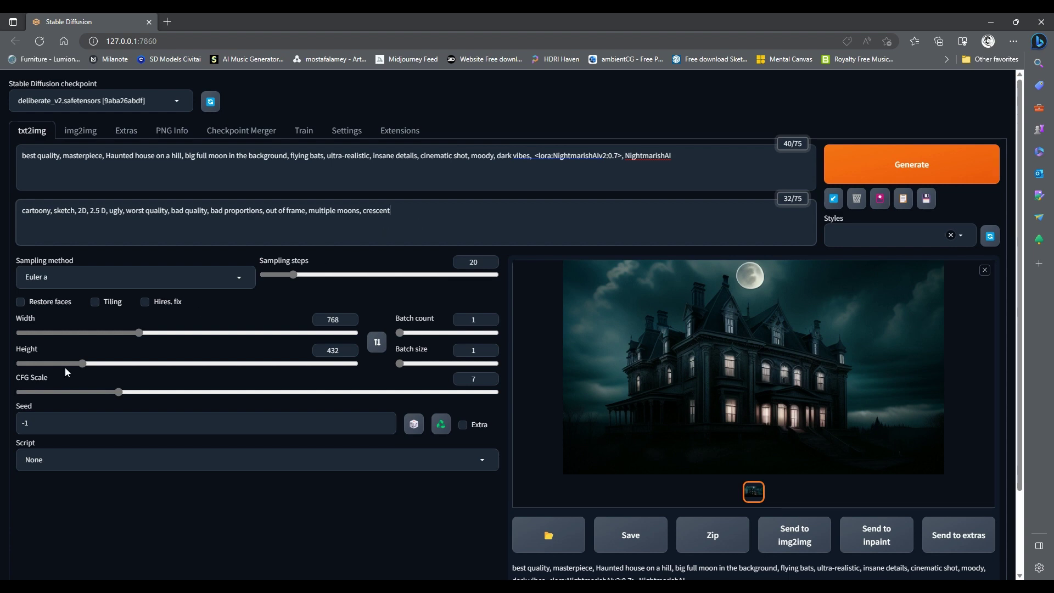
key(alt+Tab)
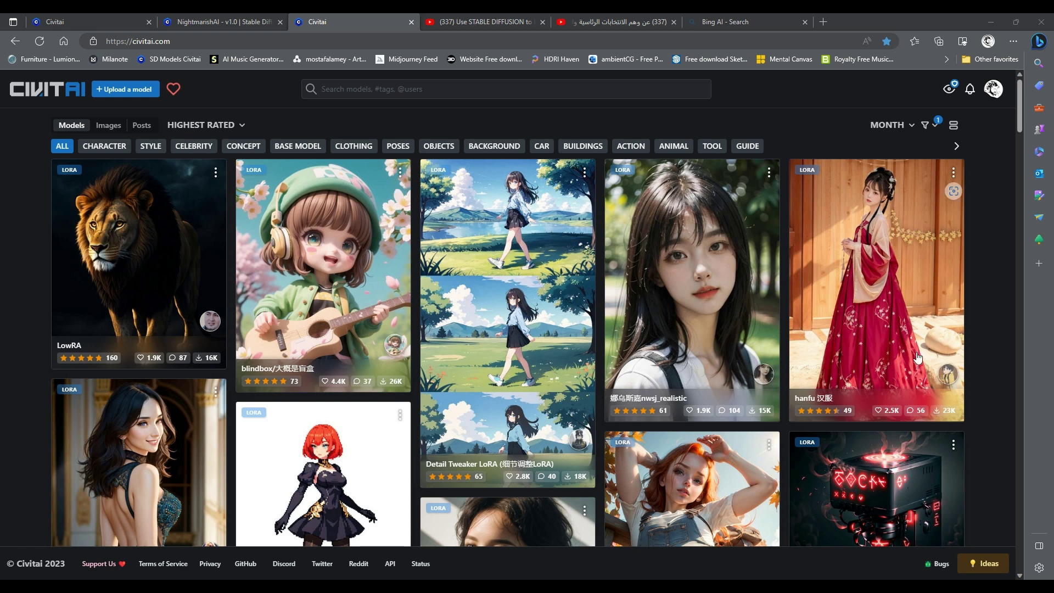
- Switch the Civitai filter from LoRA to Textual Inversion and search for 'negative'
click(934, 126)
click(852, 232)
click(921, 202)
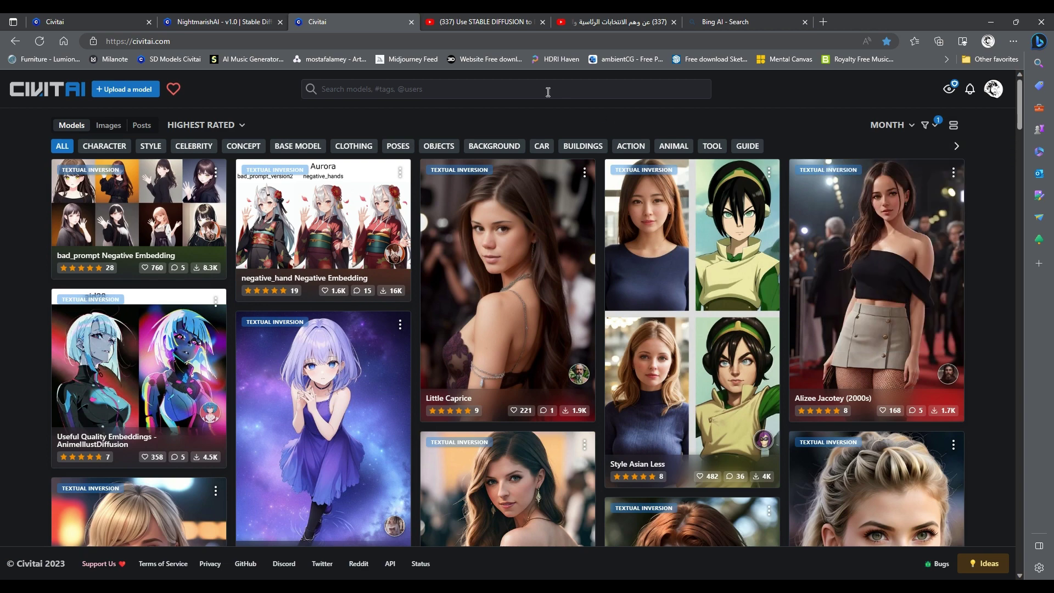
click(548, 90)
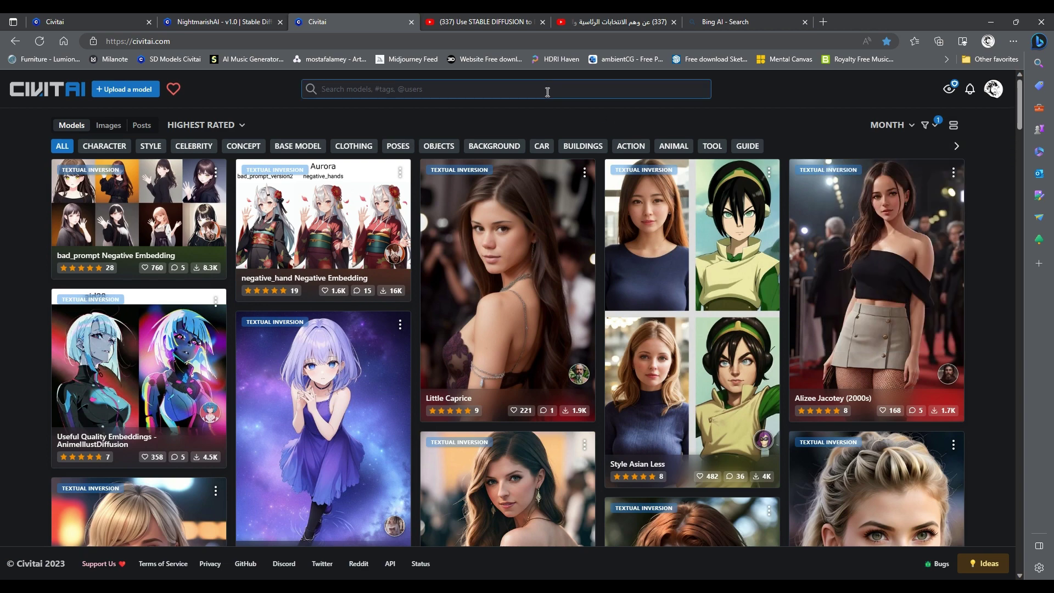
text(negative)
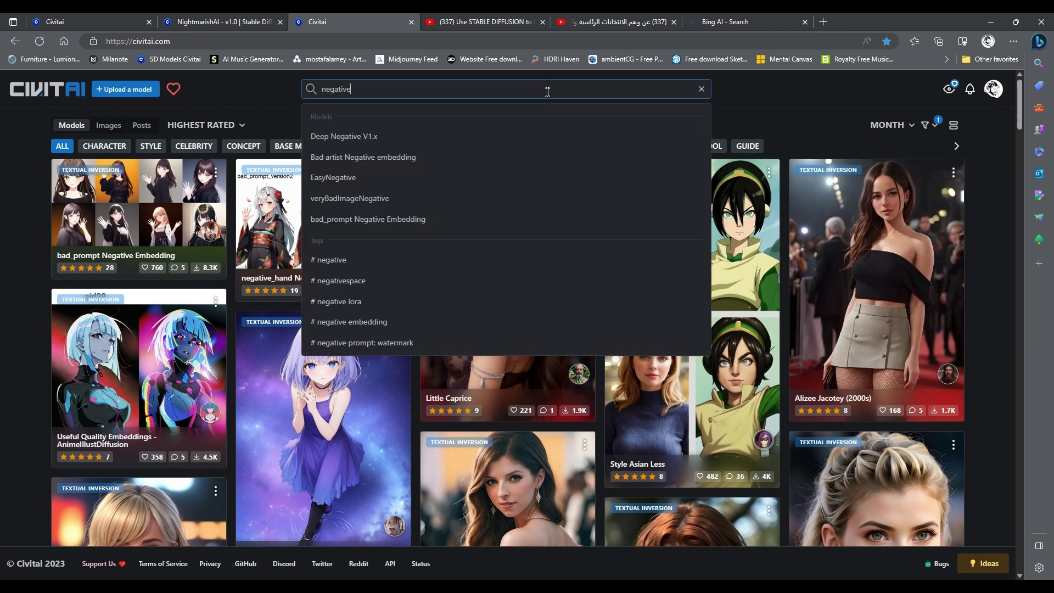
key(Return)
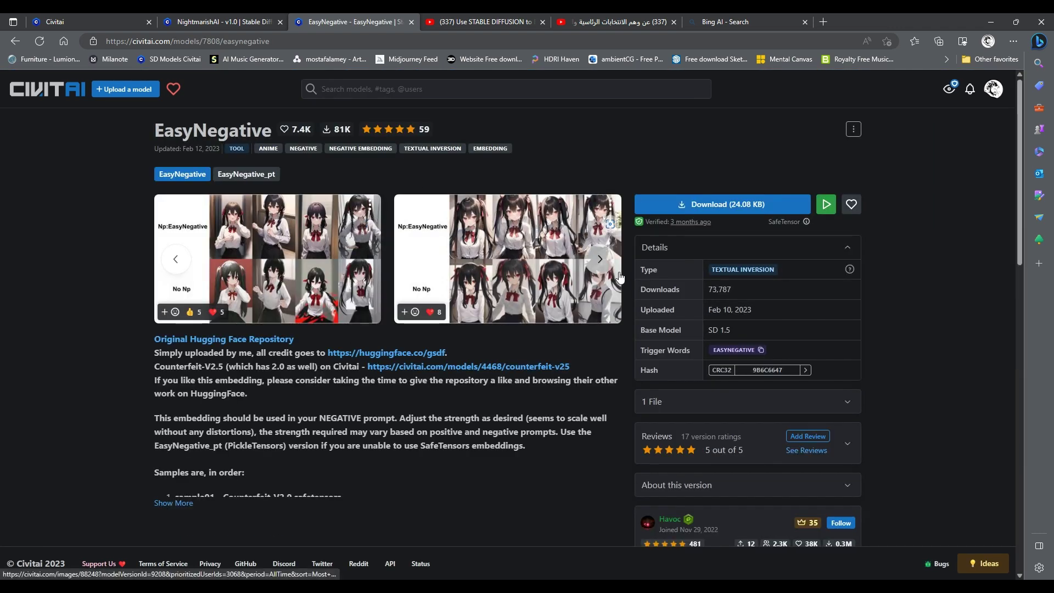
- Download EasyNegative and save it to D:\Automatic1111\stable-diffusion-webui\embeddings
click(724, 204)
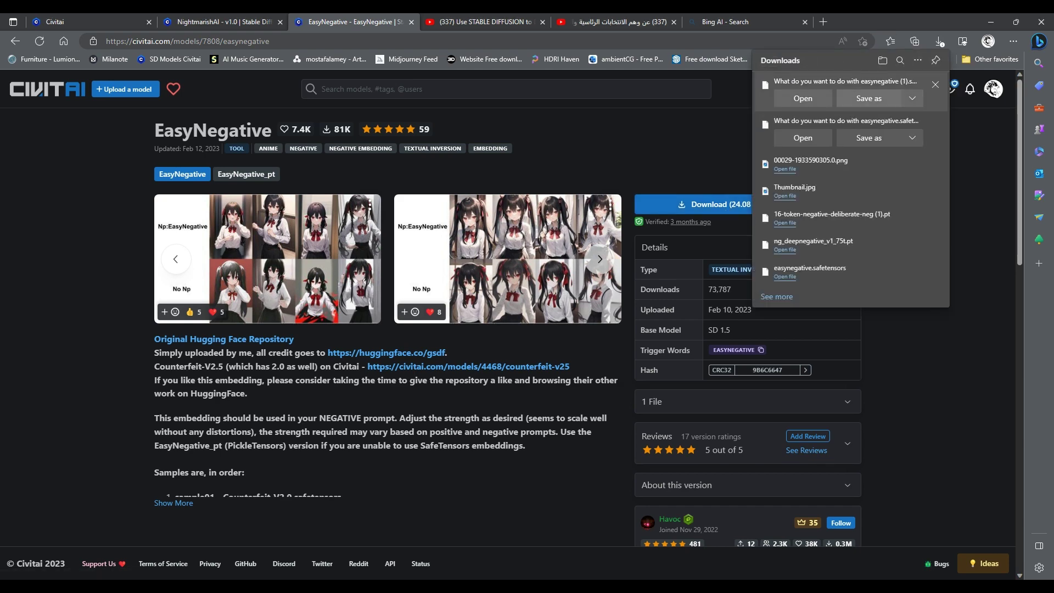
click(868, 98)
click(63, 419)
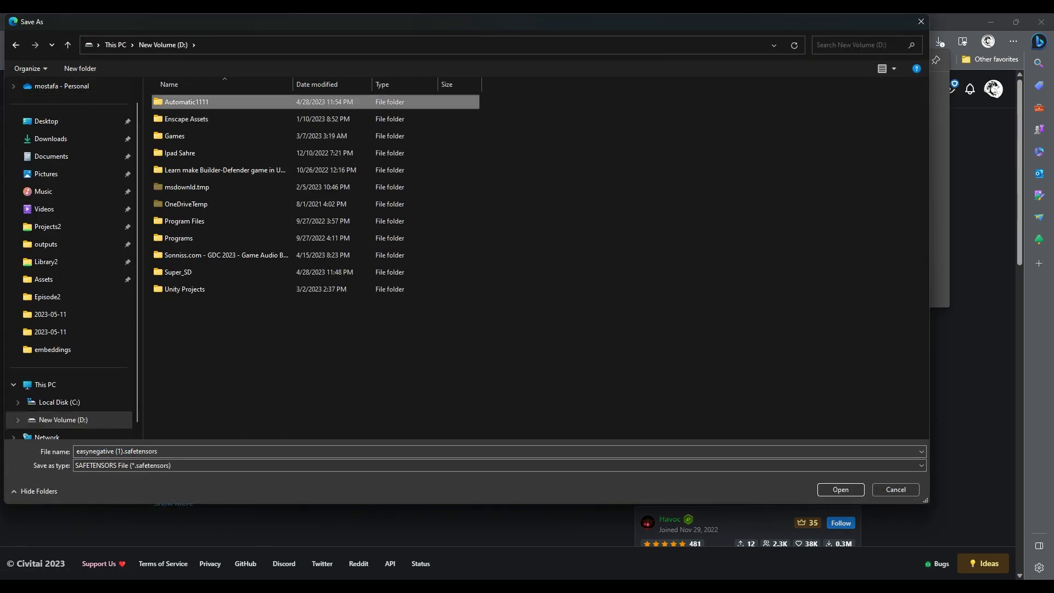
double_click(188, 102)
double_click(188, 102)
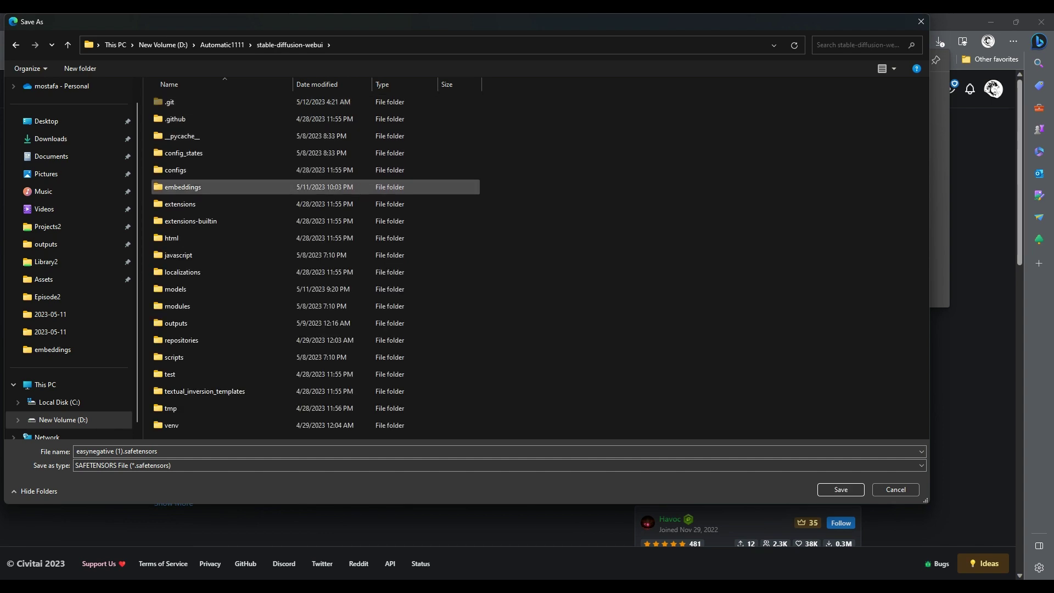
double_click(182, 186)
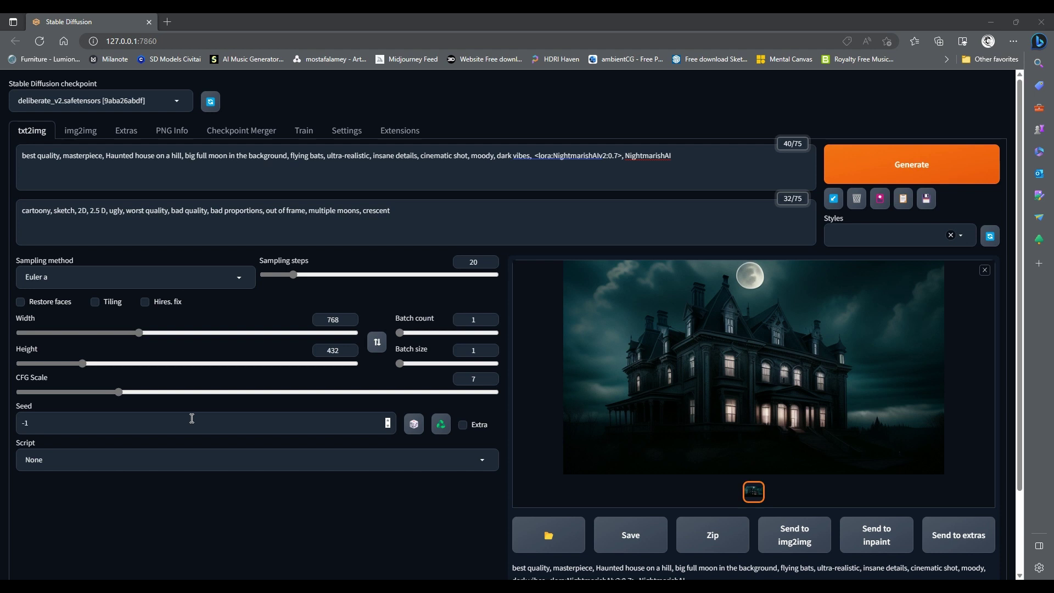
- Append the easynegative Textual Inversion embedding after 'crescent,' at the end of the negative prompt
click(880, 199)
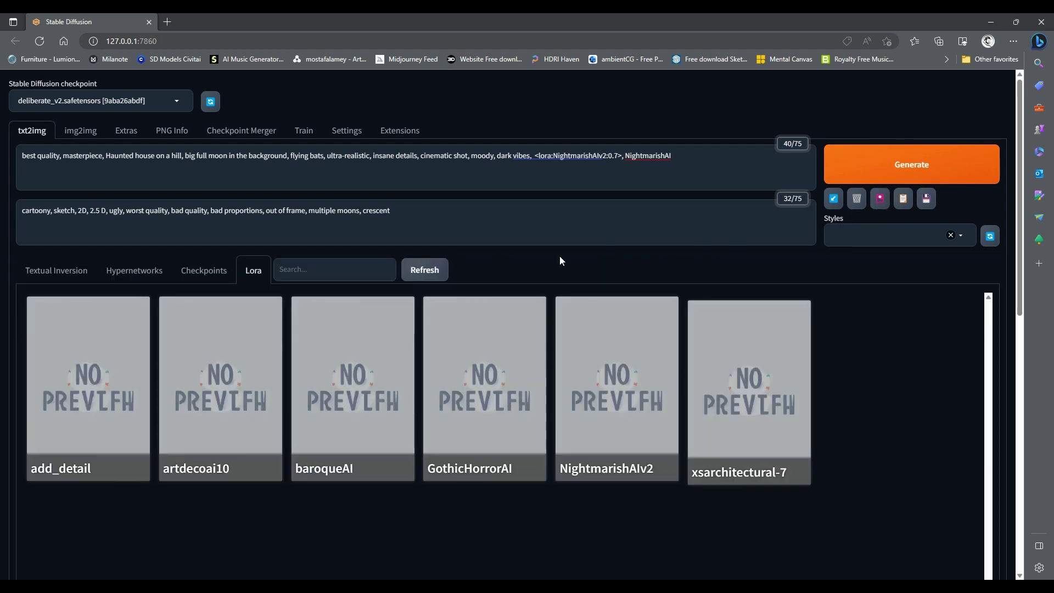
click(36, 275)
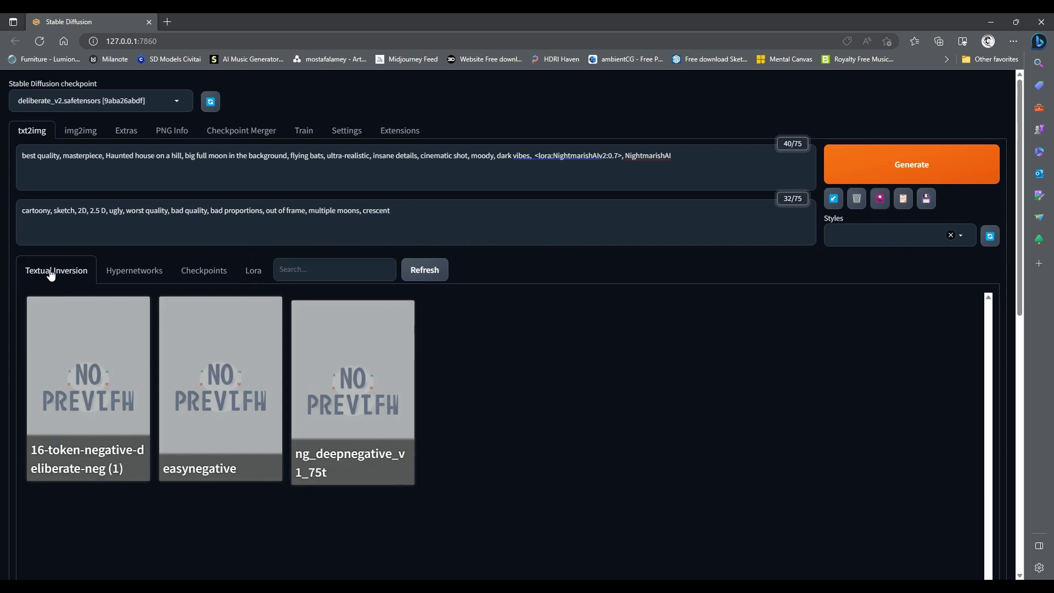
click(435, 273)
click(439, 215)
text(,)
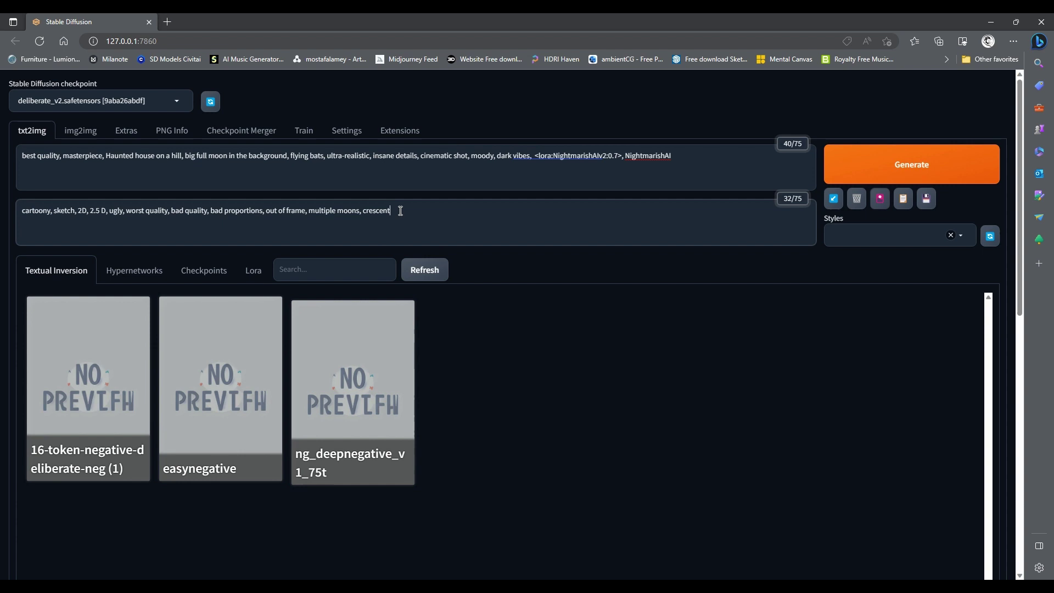
click(223, 396)
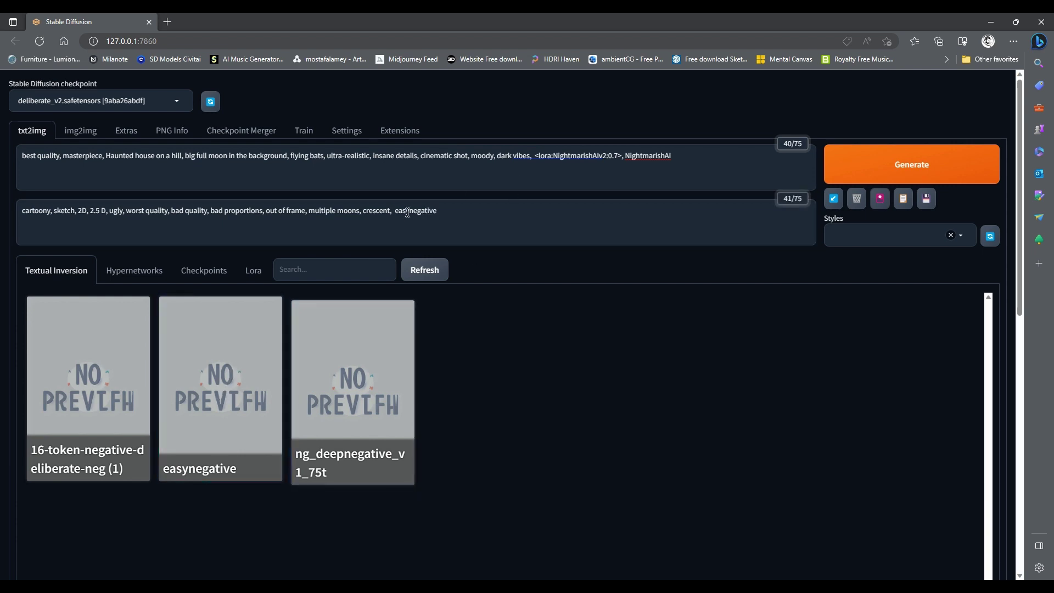
- Generate a new moonlit haunted mansion image with easynegative and preview it full-screen
click(881, 197)
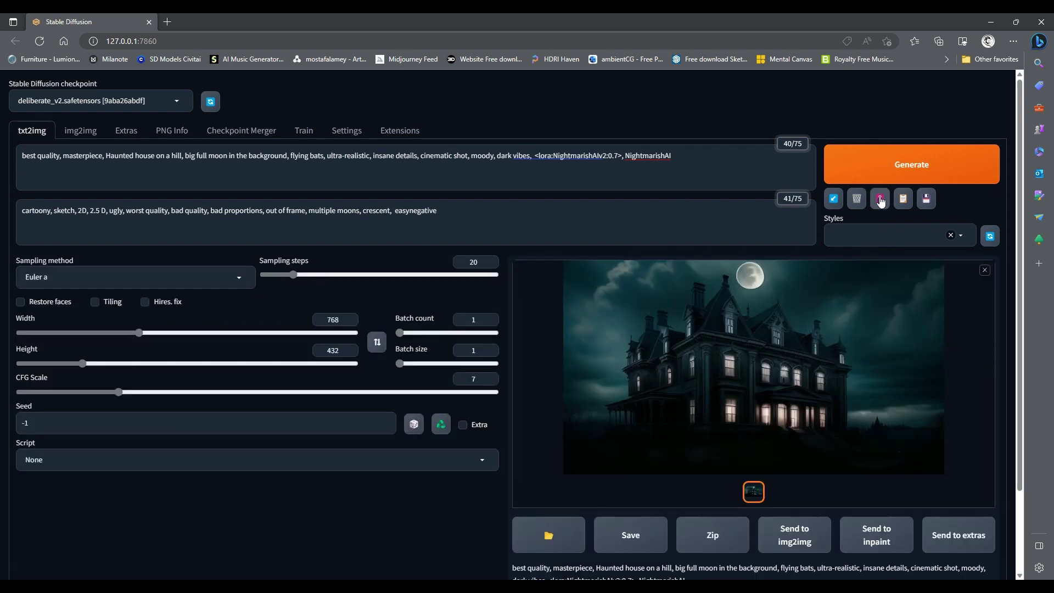
click(882, 170)
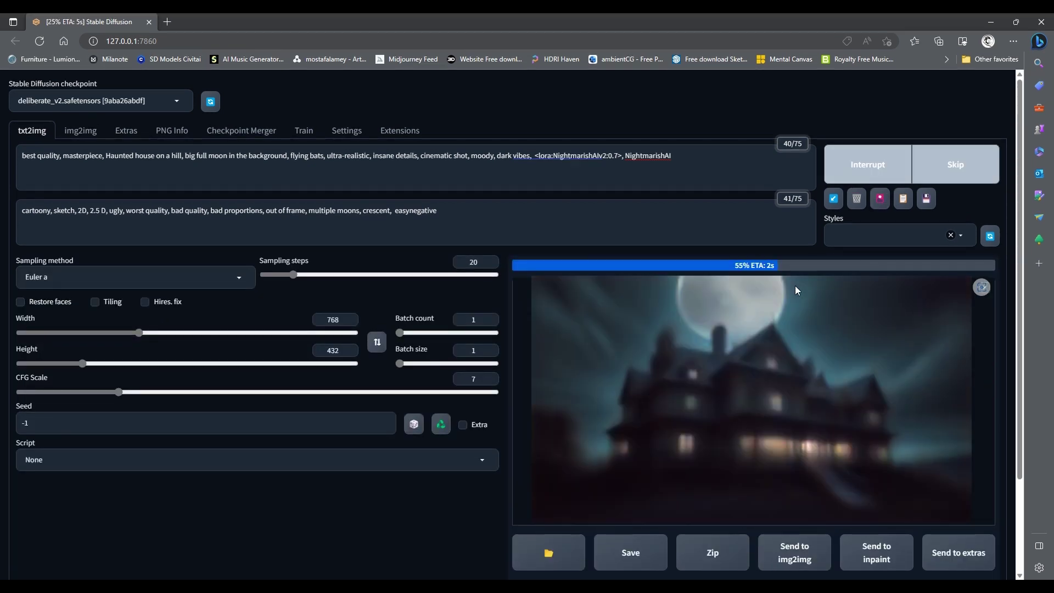
click(783, 344)
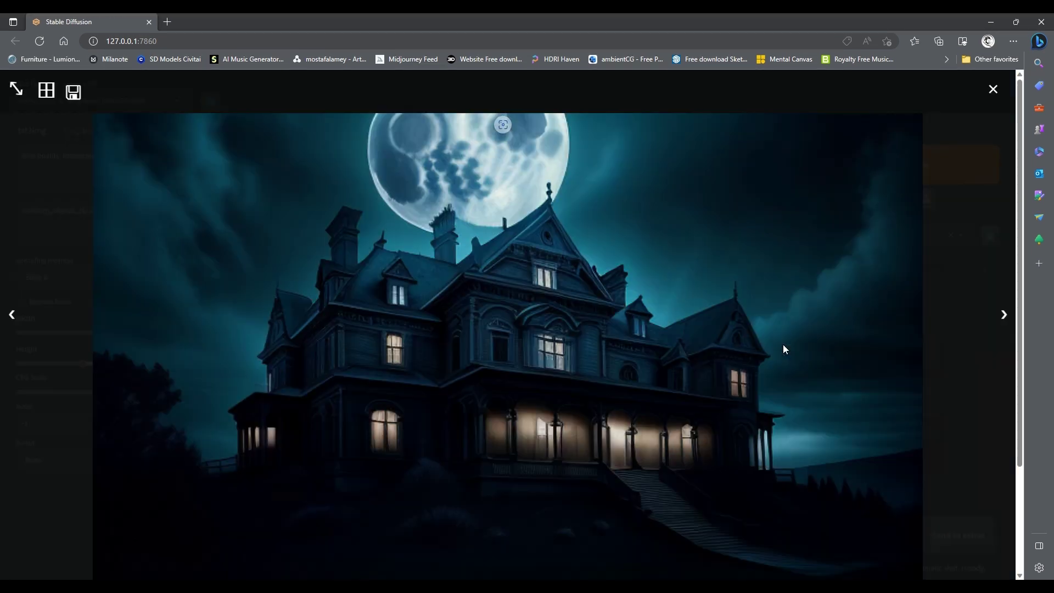
click(783, 344)
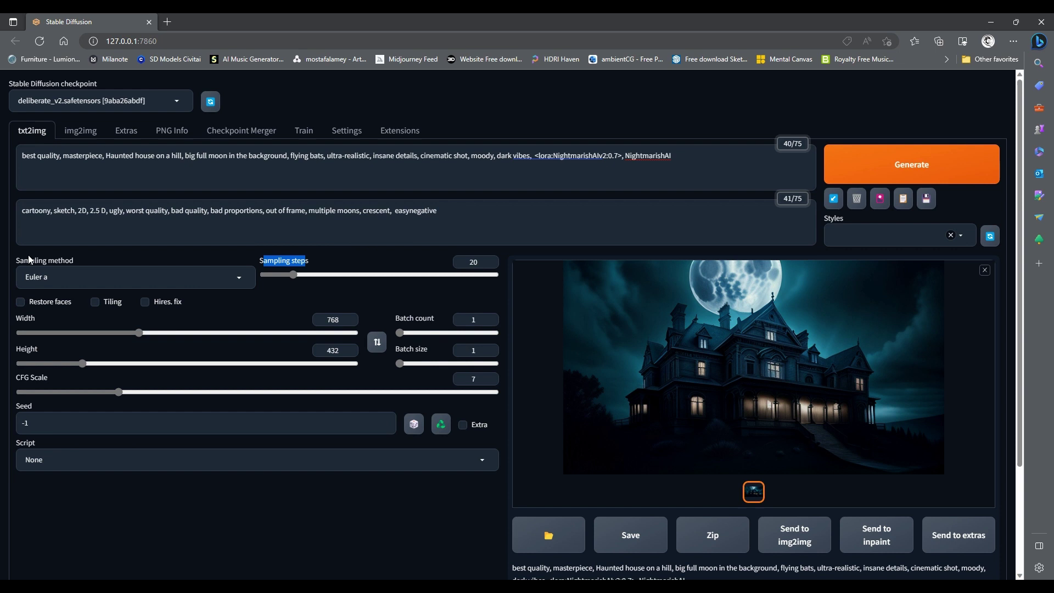
- Check the 20 sampling steps value and drop down the sampling method list
drag(20, 261, 68, 260)
click(88, 271)
double_click(483, 263)
click(240, 279)
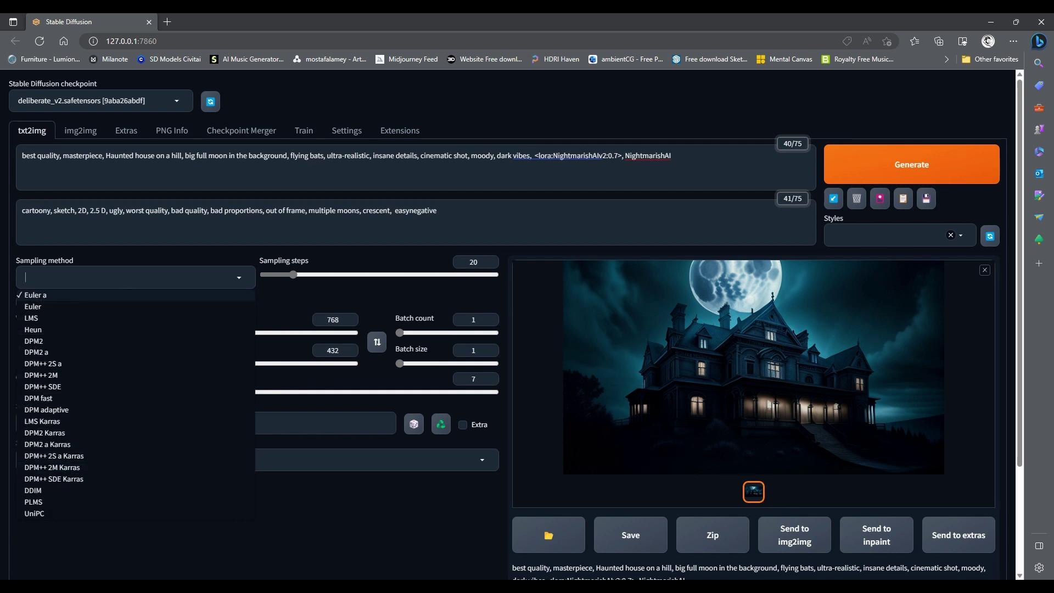
- Regenerate with 45 sampling steps and DPM++ 2M Karras, then view the sharper image full-screen
key(Escape)
double_click(465, 262)
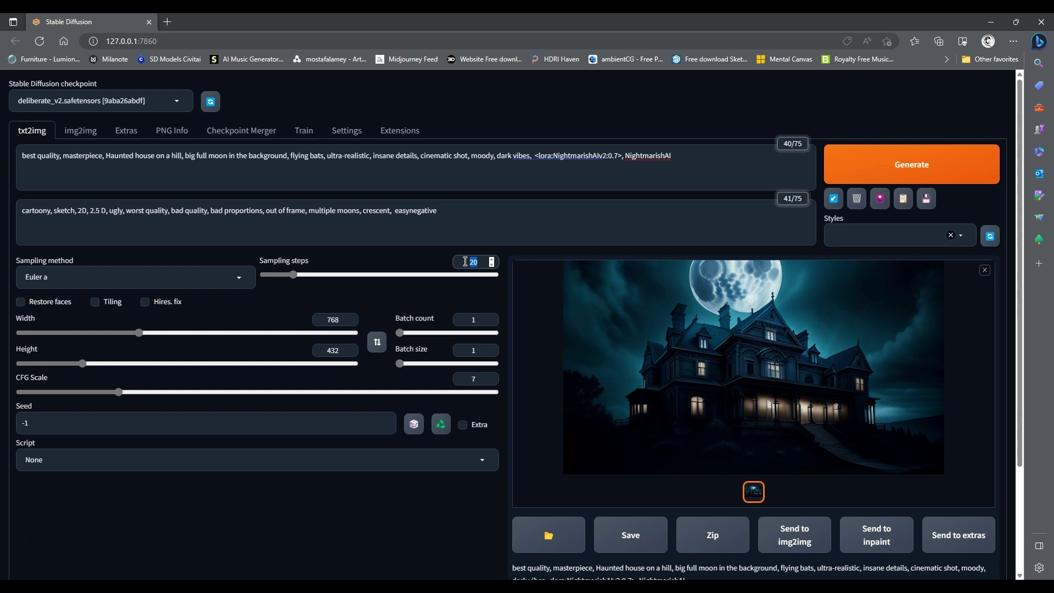
text(45)
click(105, 276)
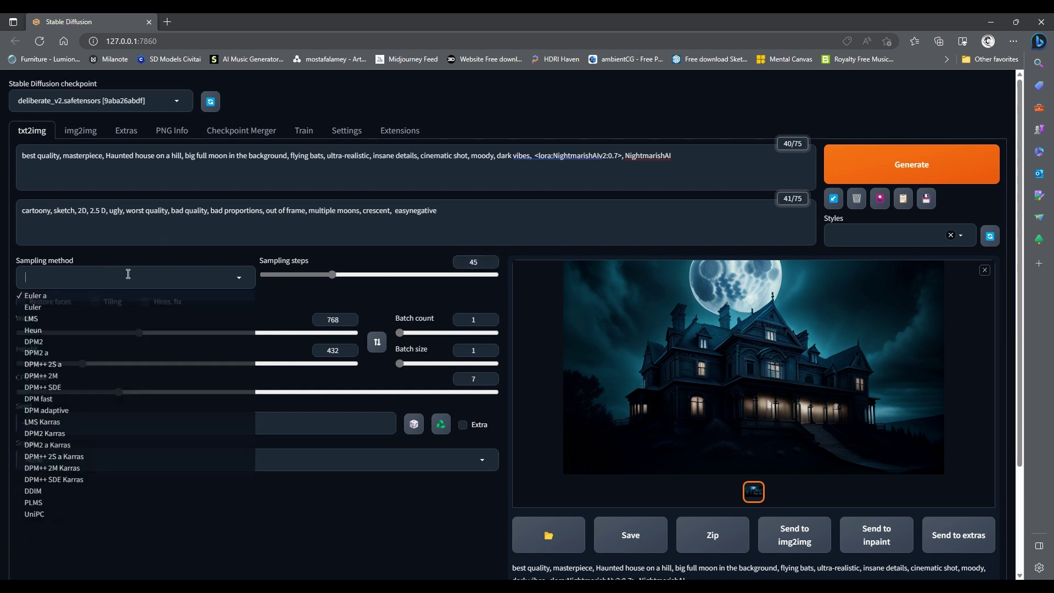
click(55, 468)
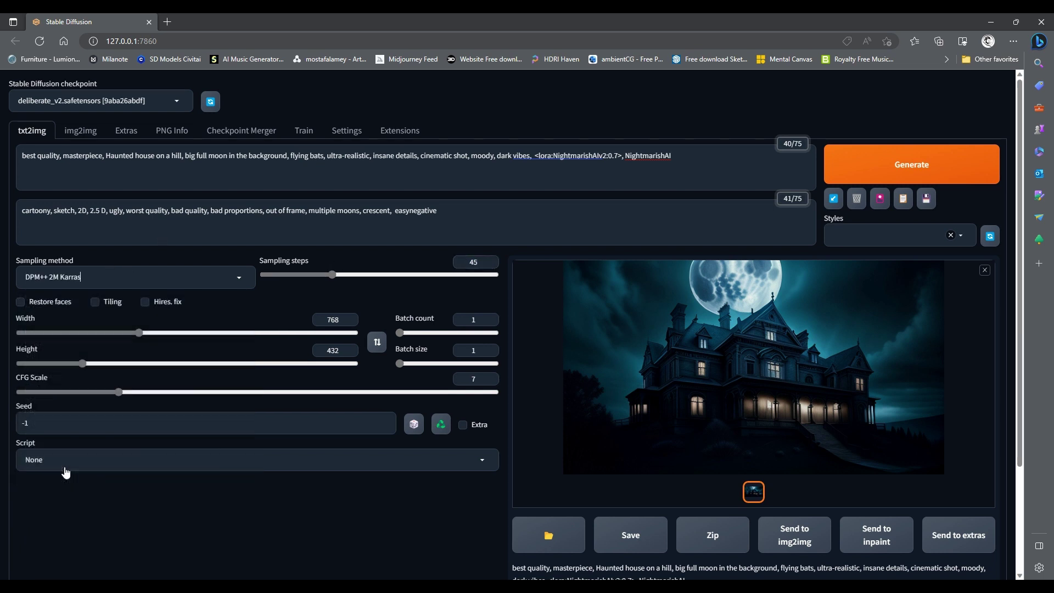
click(907, 176)
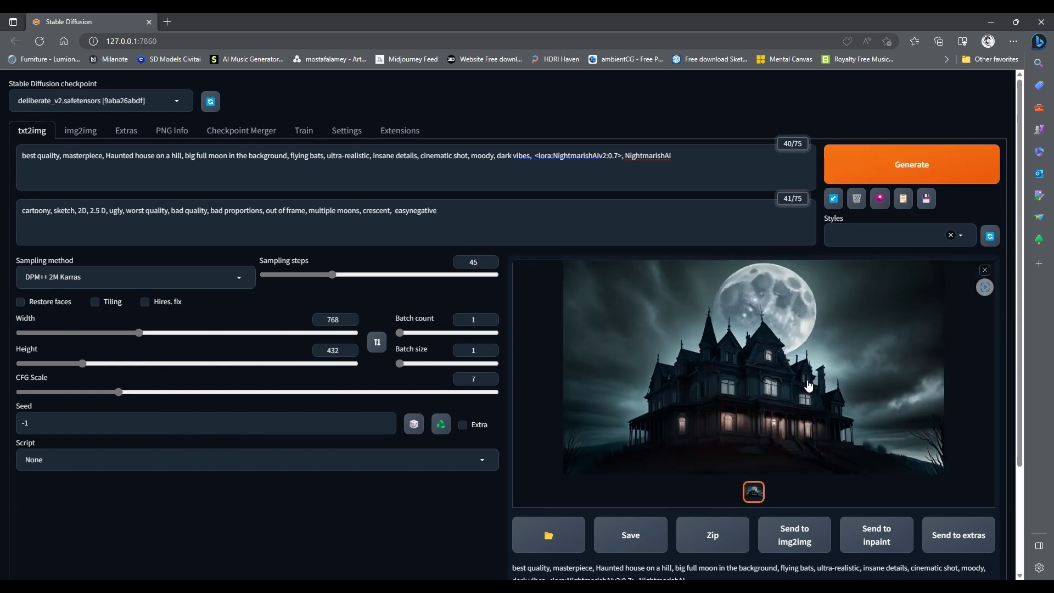
click(808, 386)
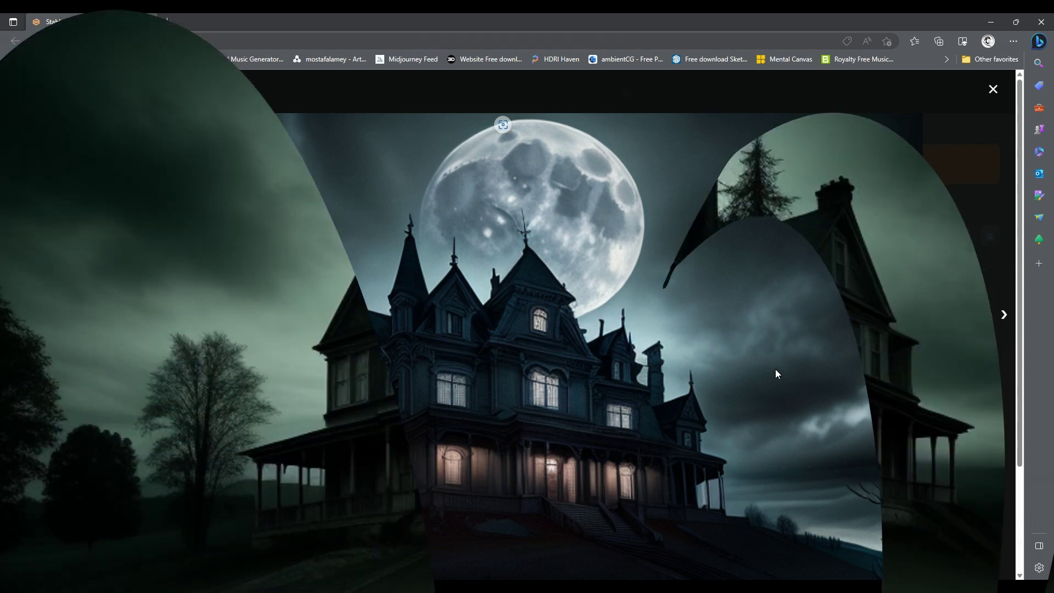